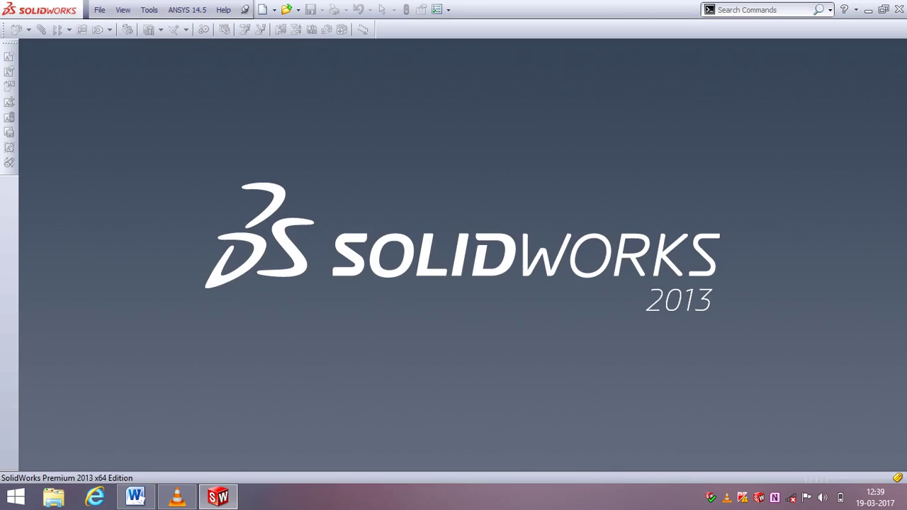
- Read the tutorial notes, then create a new SolidWorks assembly document
left_click(135, 496)
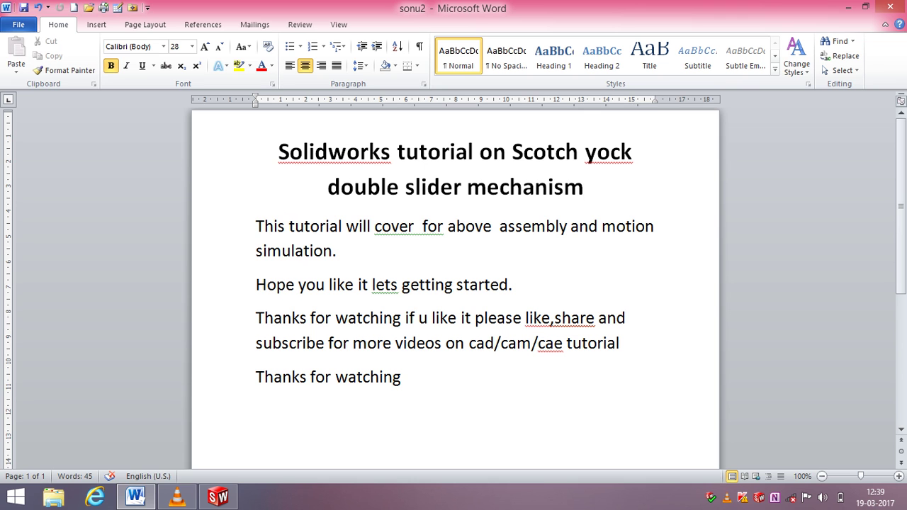
key("alt+Tab")
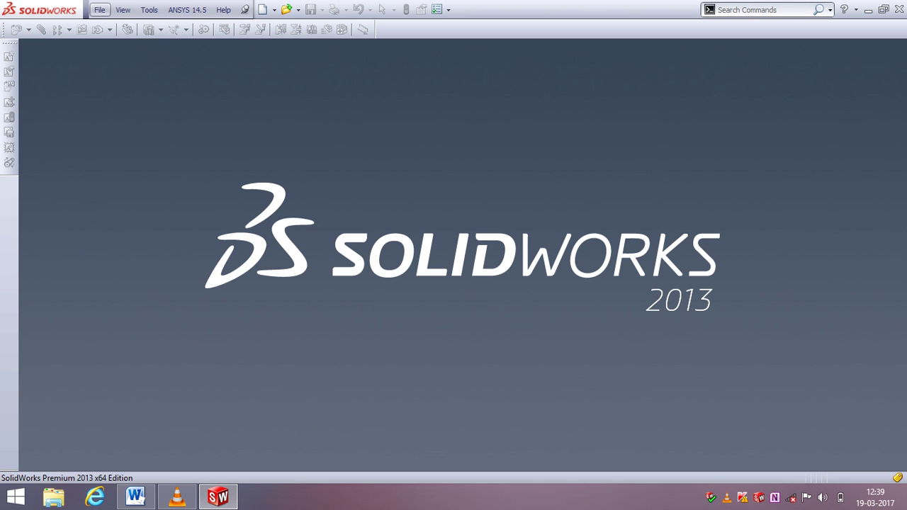
key("alt+f")
key("Return")
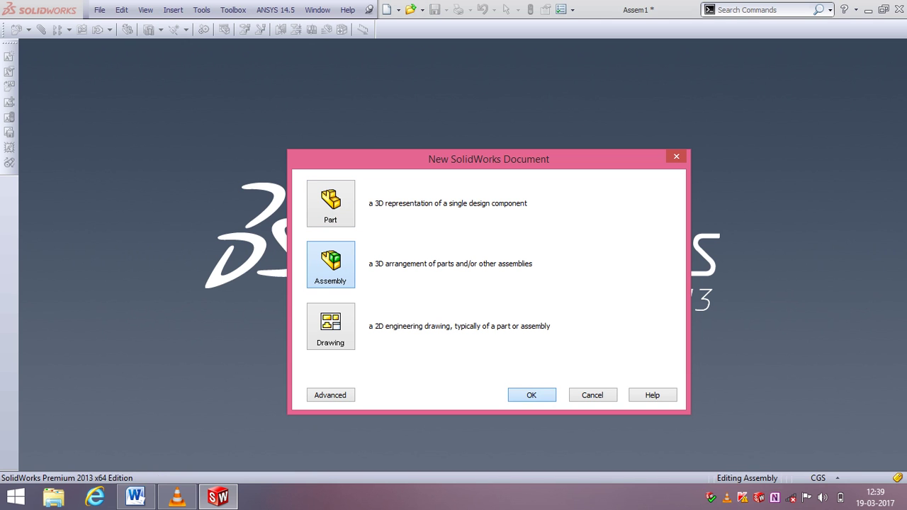
key("Return")
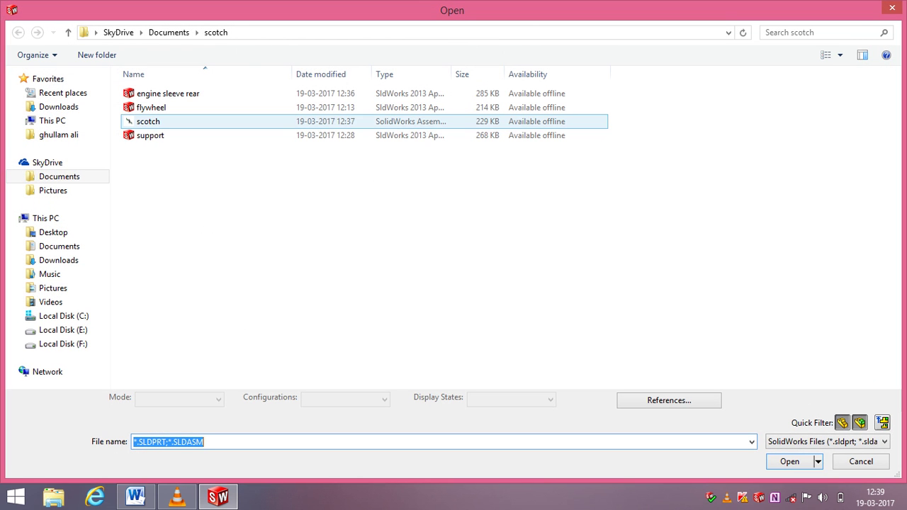
- Load the engine sleeve rear, flywheel and support parts for insertion
left_click(151, 107)
left_click(168, 93, "ctrl")
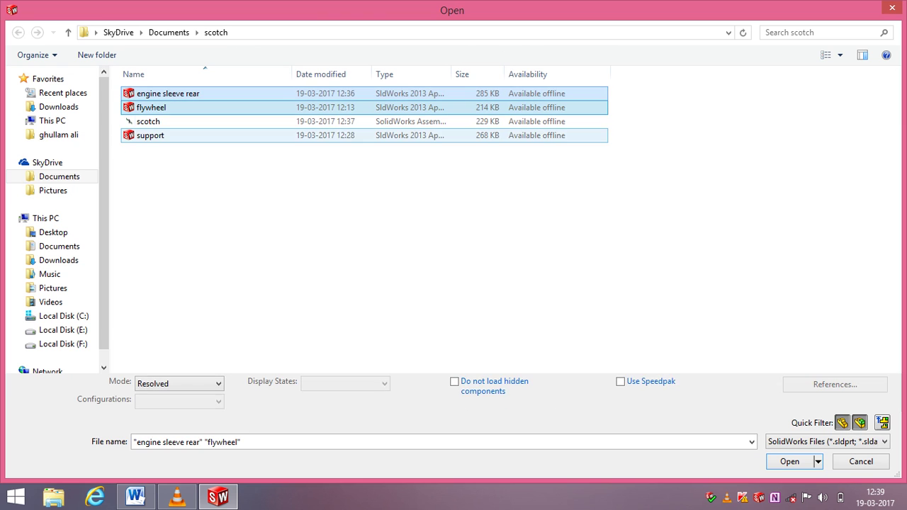
left_click(150, 134, "ctrl")
key("Return")
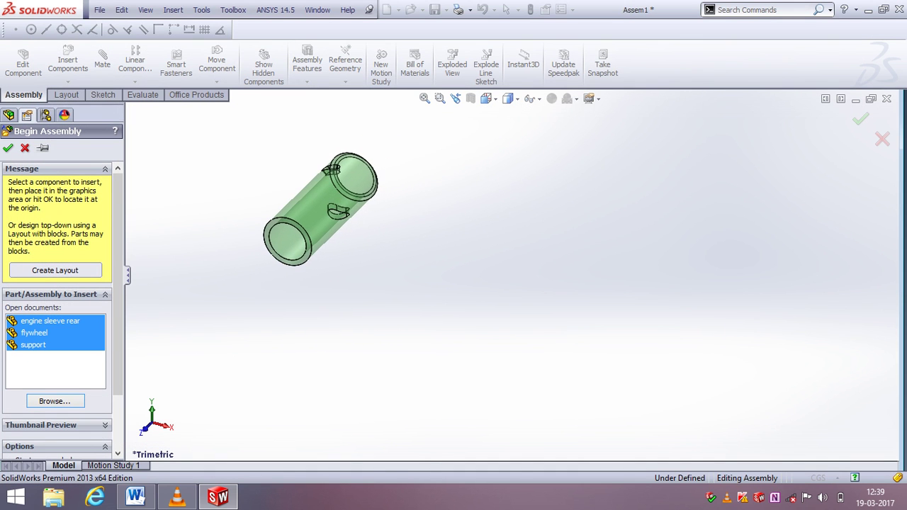
- Place the sleeve, flywheel and support in the assembly and make the sleeve float
left_click(465, 255)
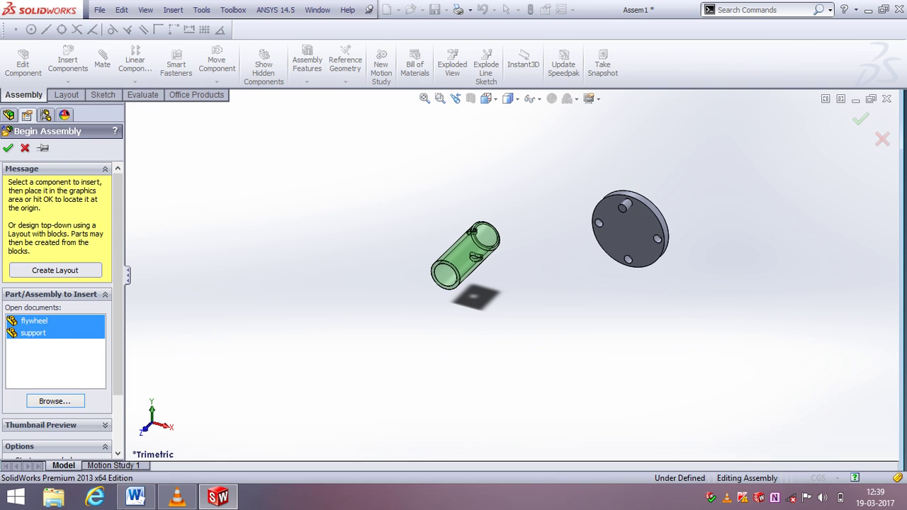
left_click(630, 228)
left_click(663, 370)
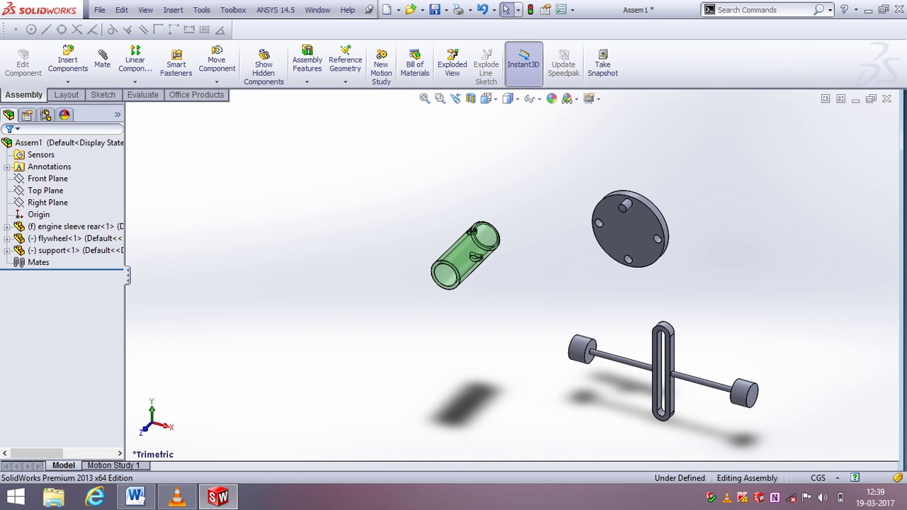
scroll(733, 383, "down", 3)
scroll(492, 260, "up", 2)
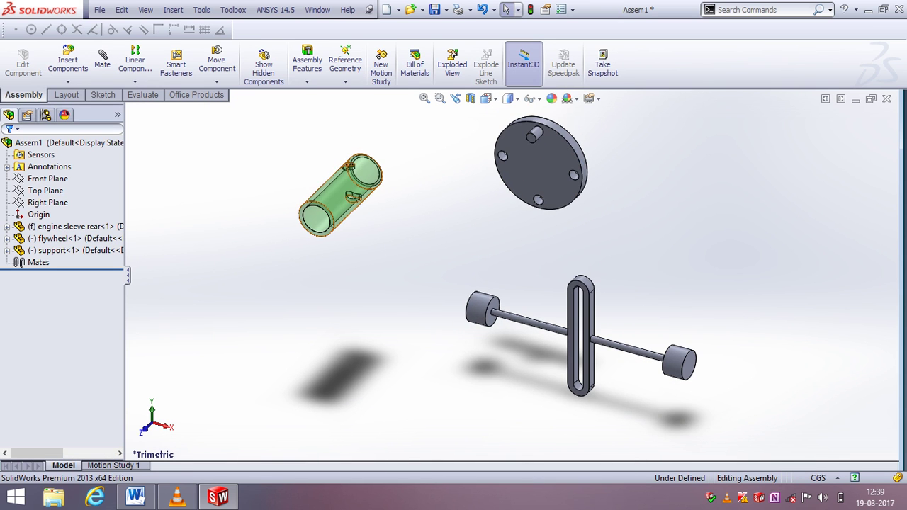
right_click(331, 186)
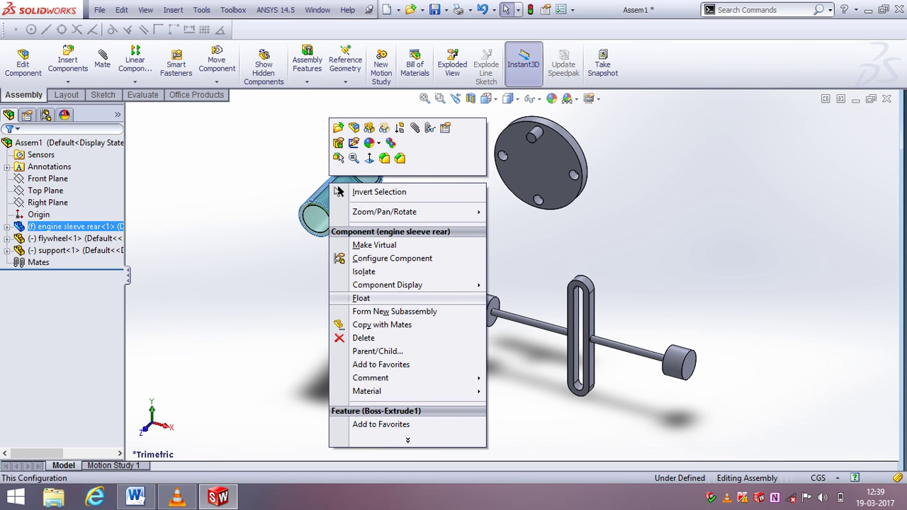
left_click(362, 298)
- Insert a second engine sleeve rear, placed to the right of the other parts
left_click(67, 62)
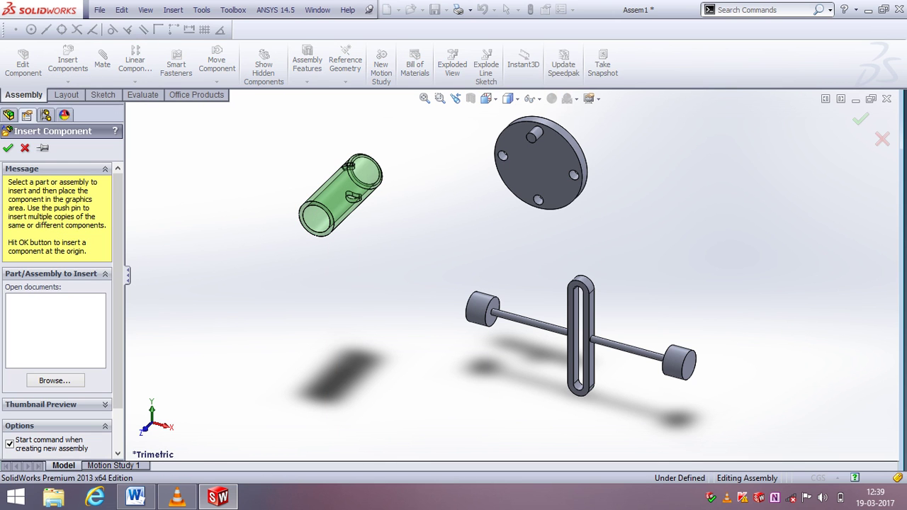
left_click(55, 380)
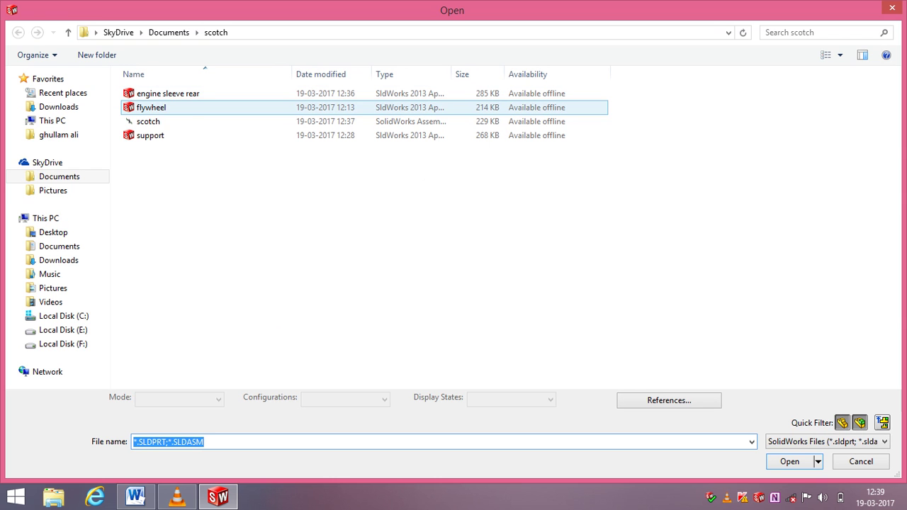
left_click(168, 93)
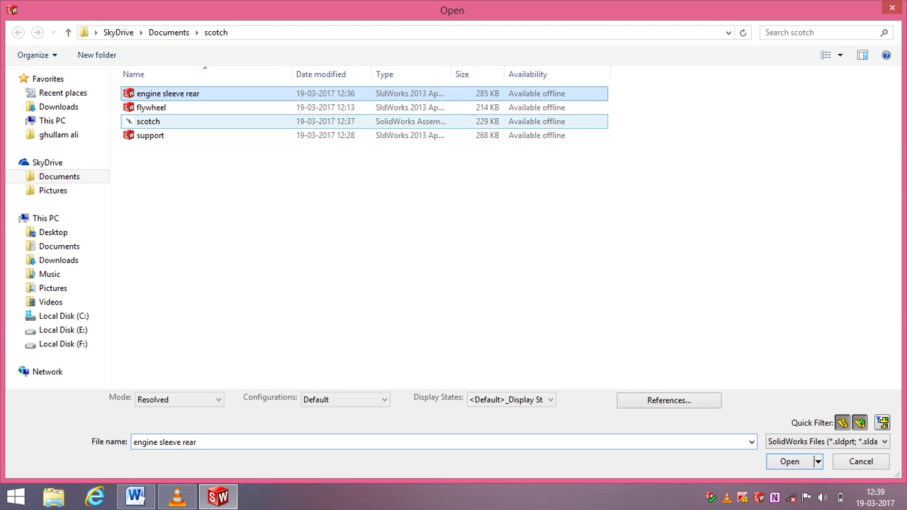
left_click(790, 461)
left_click(788, 315)
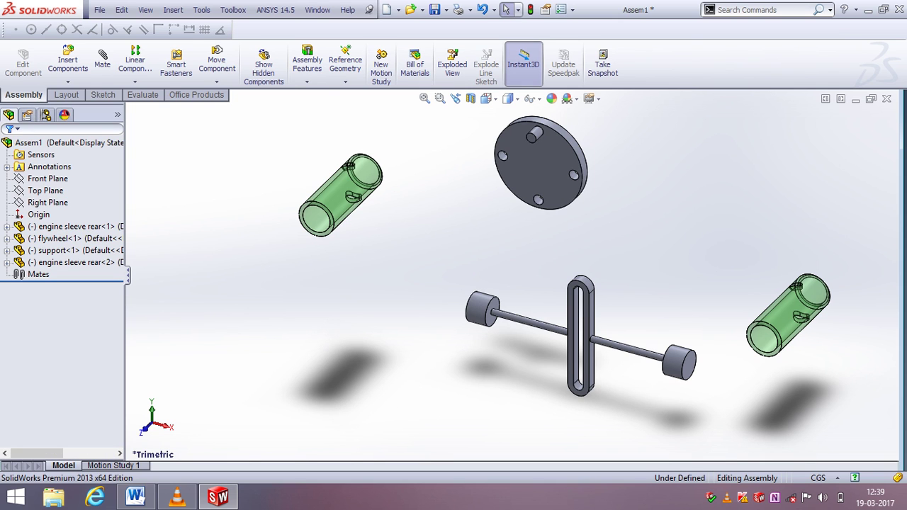
left_click(534, 99)
- Show the part origins and fit the whole assembly in view
left_click(548, 115)
scroll(656, 278, "down", 1)
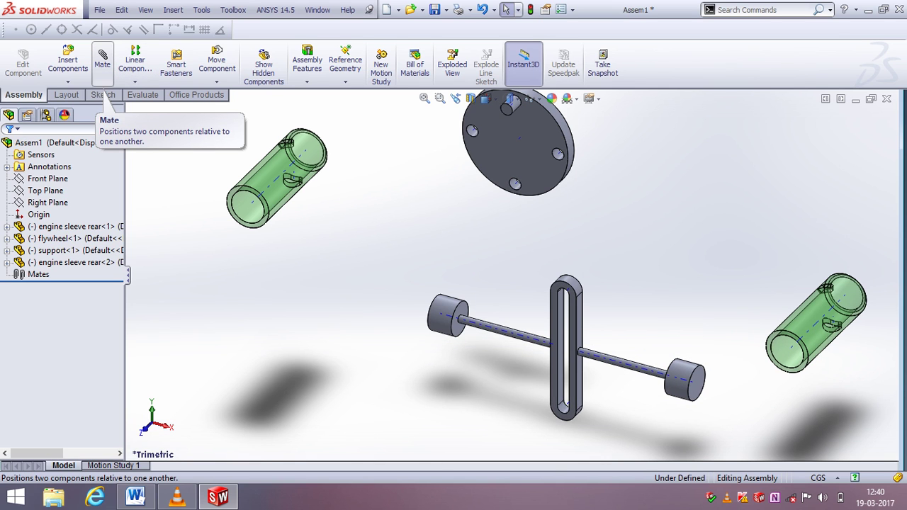
left_click(102, 60)
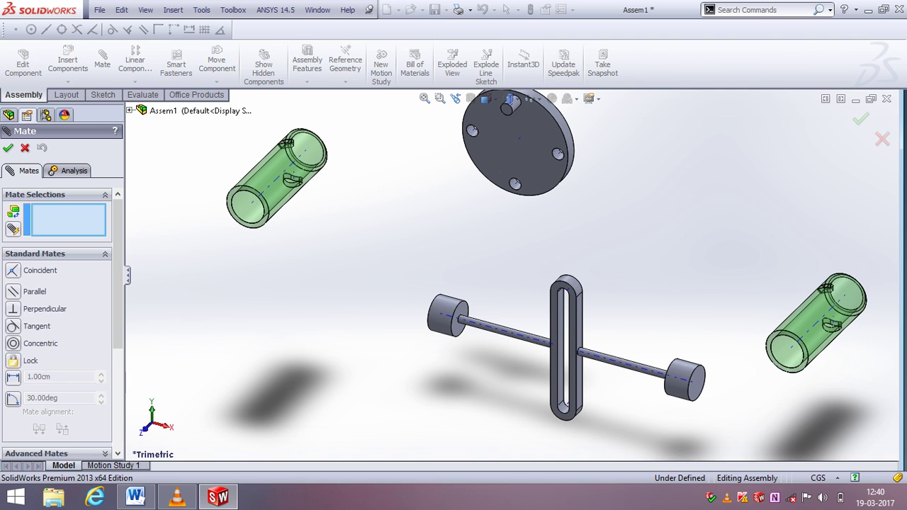
scroll(624, 259, "down", 2)
key("f")
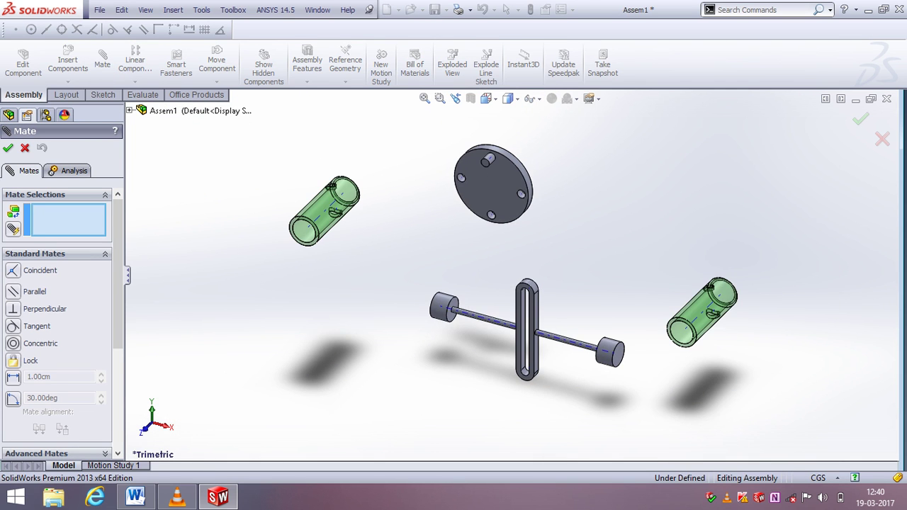
scroll(510, 283, "down", 3)
scroll(510, 284, "up", 3)
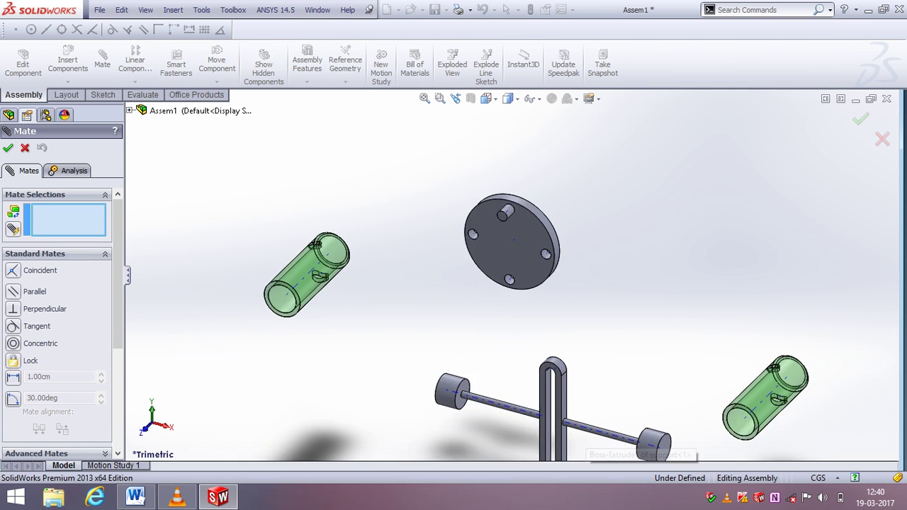
scroll(545, 371, "down", 2)
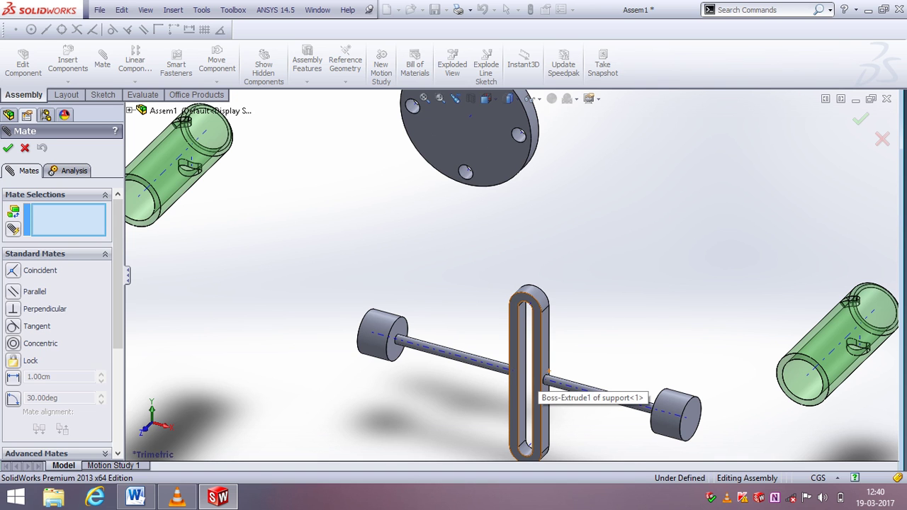
- Mate a slotted support face coincident with the flywheel pin's end face
left_click(545, 371)
scroll(545, 371, "up", 3)
scroll(468, 193, "down", 3)
scroll(468, 193, "down", 3)
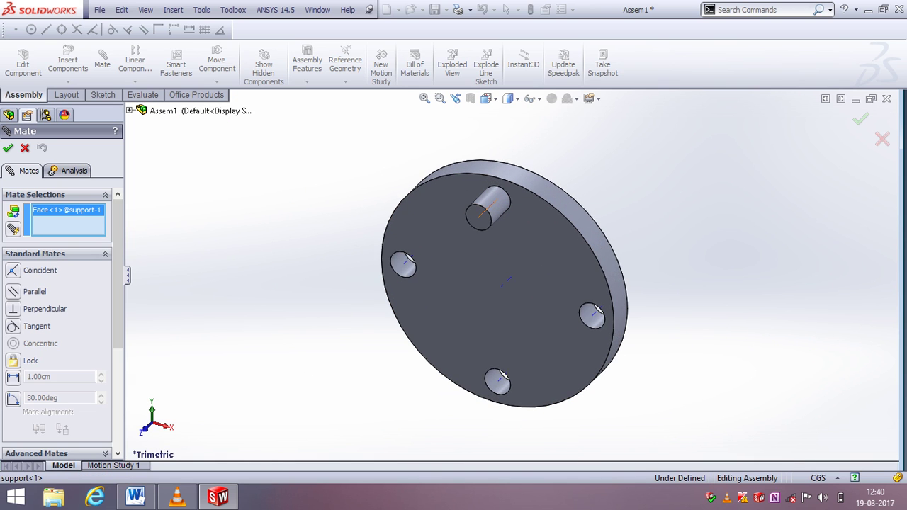
left_click(487, 207)
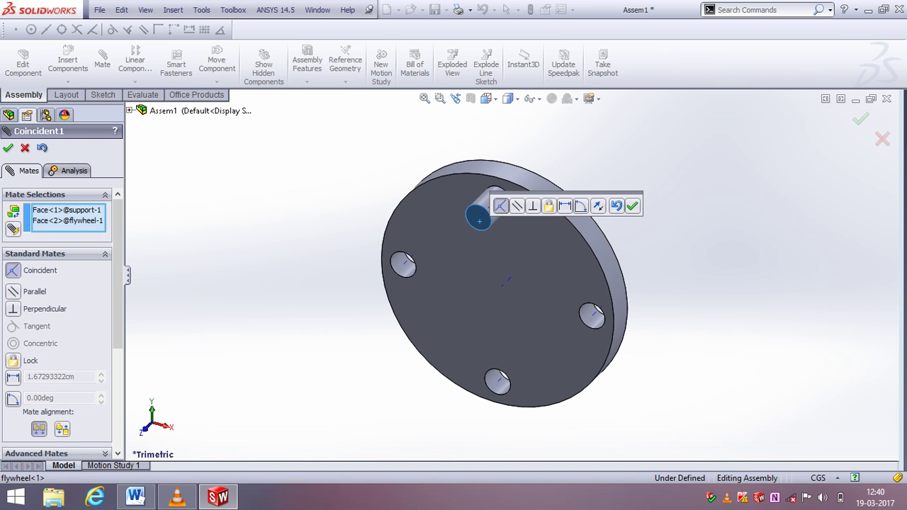
scroll(498, 252, "up", 3)
scroll(500, 254, "up", 2)
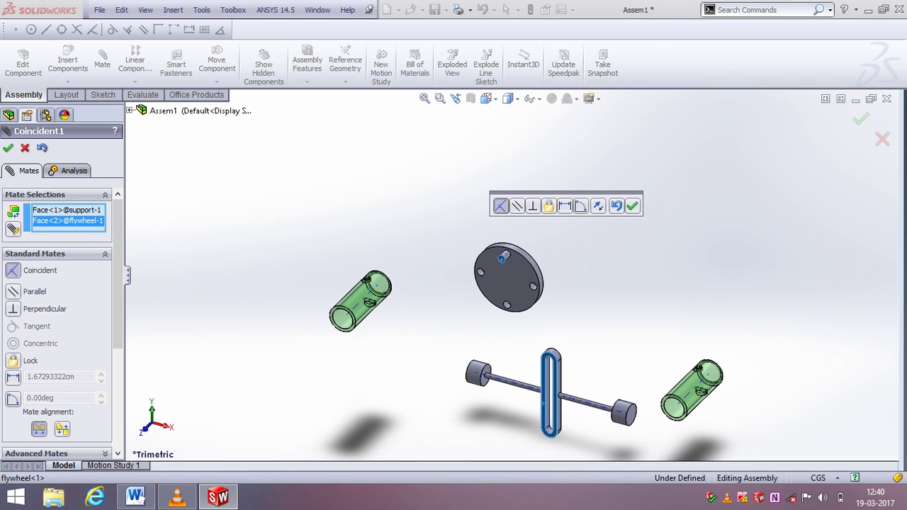
left_click(632, 205)
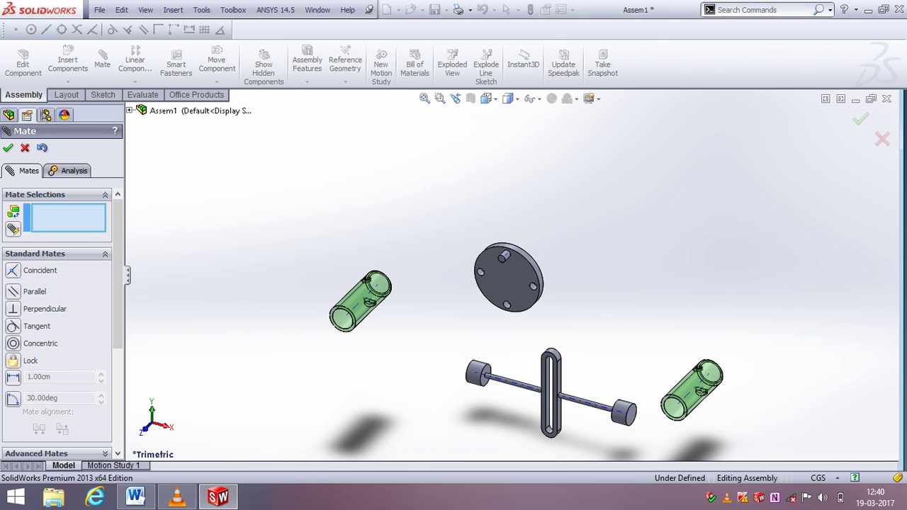
- Orbit the assembly to face the flywheel, clearing the first slot-face pick
scroll(595, 382, "down", 3)
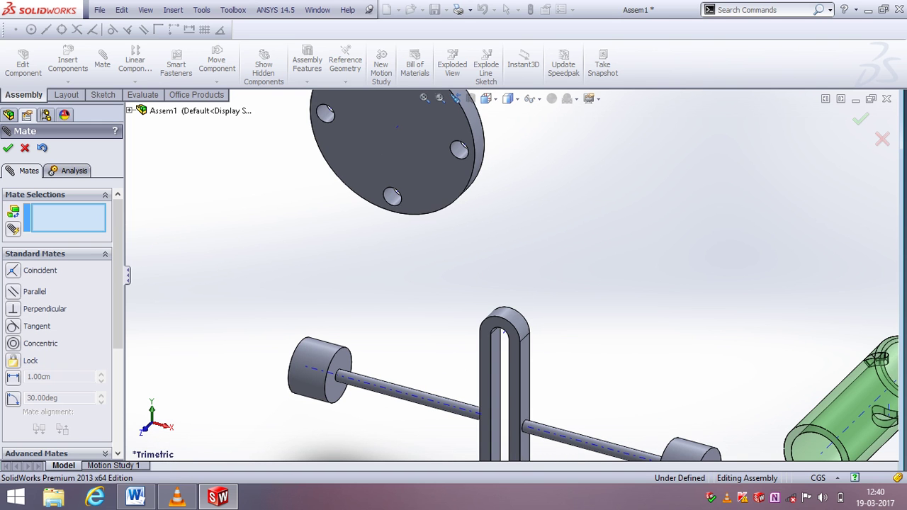
middle_click_drag(500, 413, 502, 365)
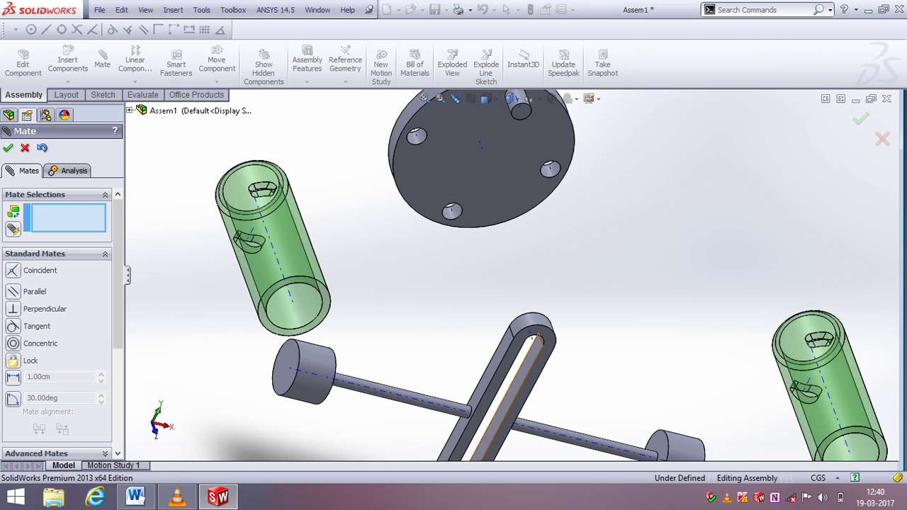
left_click(516, 395)
key("f")
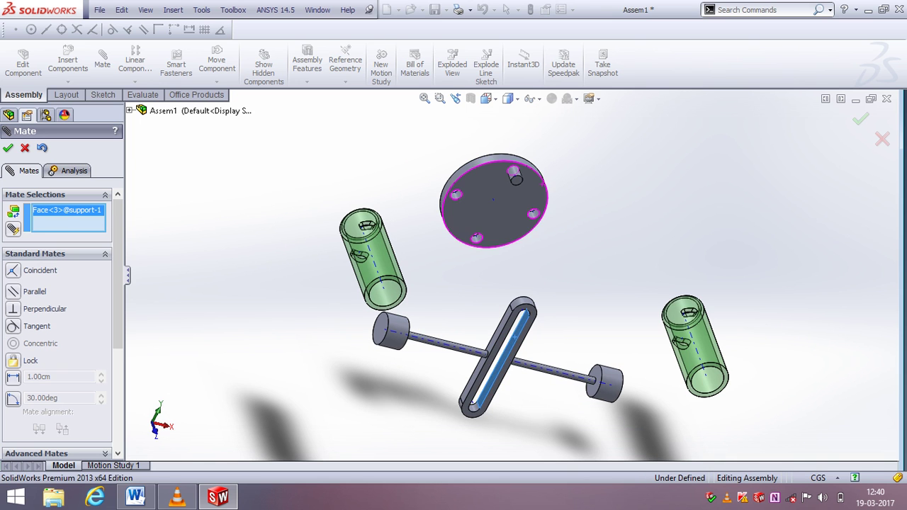
middle_click_drag(500, 355, 521, 233)
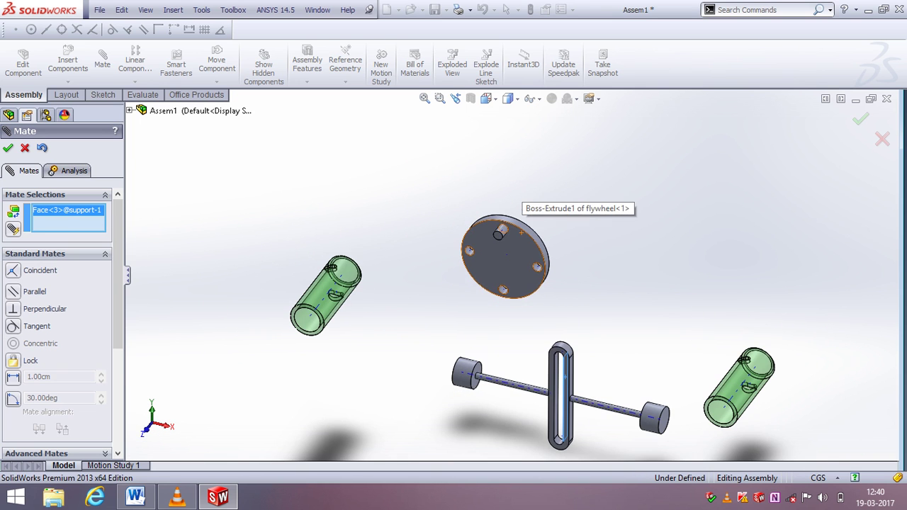
right_click(63, 219)
left_click(88, 229)
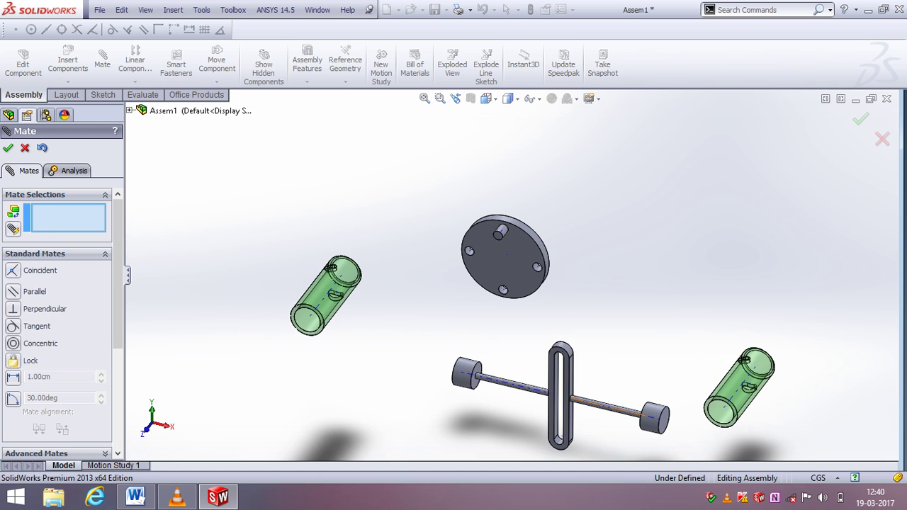
- Make the flywheel pin tangent to the support's inner slot face, with flipped alignment
scroll(567, 397, "up", 3)
left_click(557, 376)
scroll(557, 375, "down", 5)
scroll(488, 192, "up", 2)
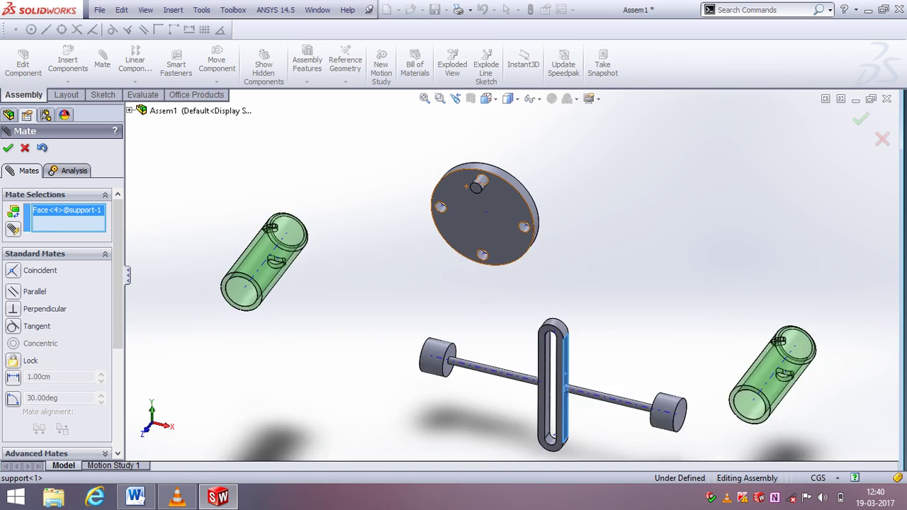
scroll(468, 188, "up", 2)
left_click(492, 198)
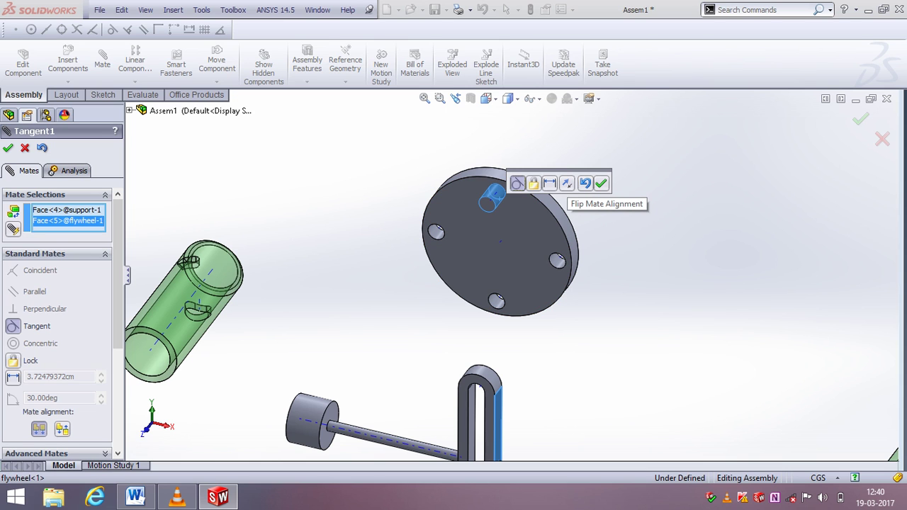
left_click(566, 184)
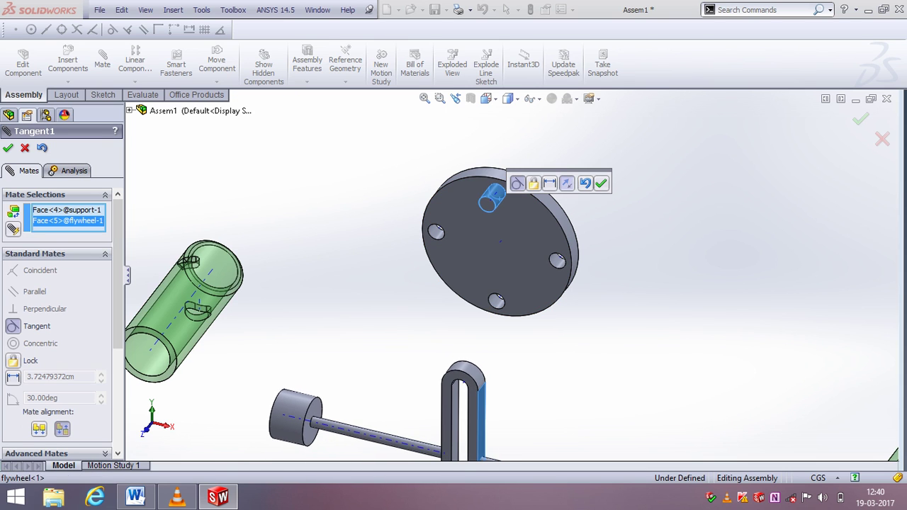
left_click(601, 183)
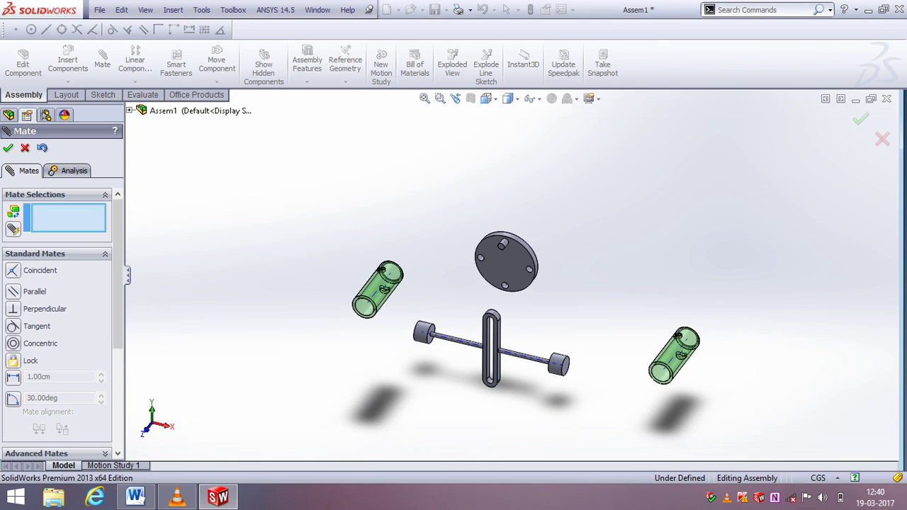
scroll(524, 276, "up", 3)
- Drag the flywheel disc down so it settles behind the support's slot
scroll(509, 356, "down", 3)
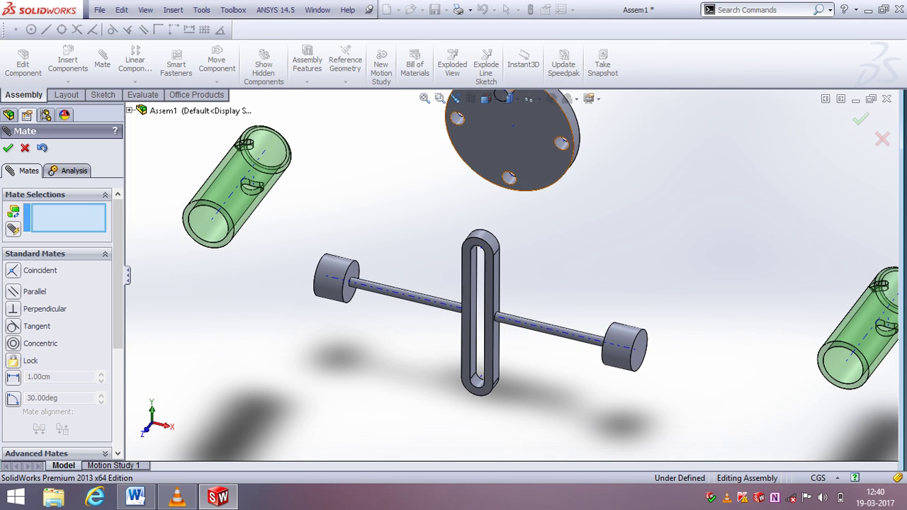
left_click_drag(510, 135, 515, 159)
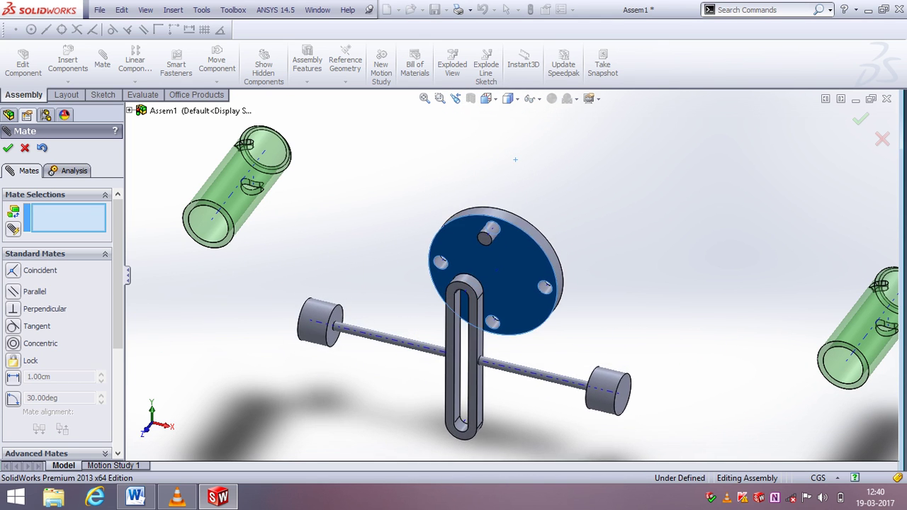
left_click_drag(515, 159, 515, 185)
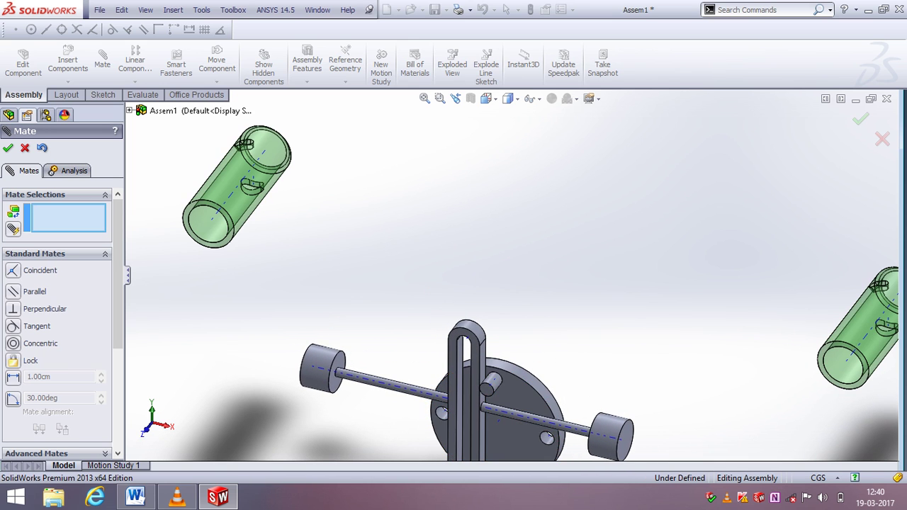
scroll(496, 340, "up", 2)
scroll(496, 341, "down", 4)
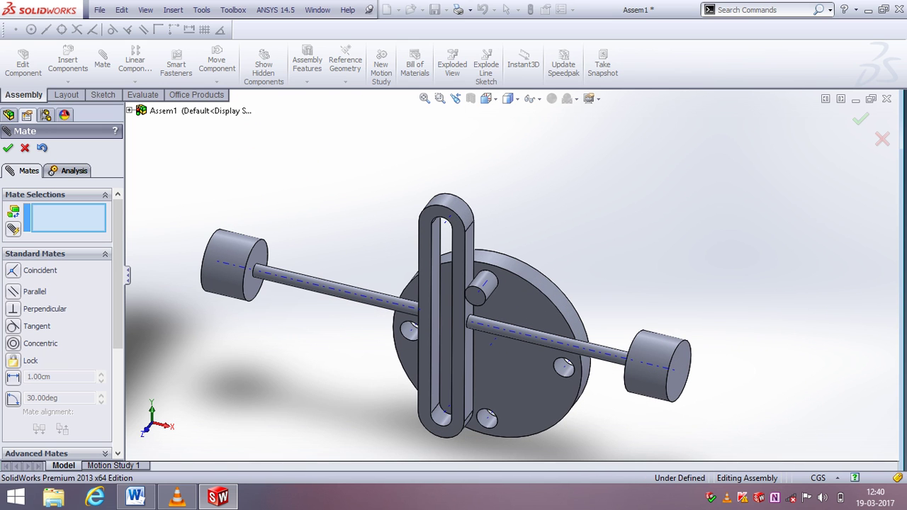
left_click(8, 147)
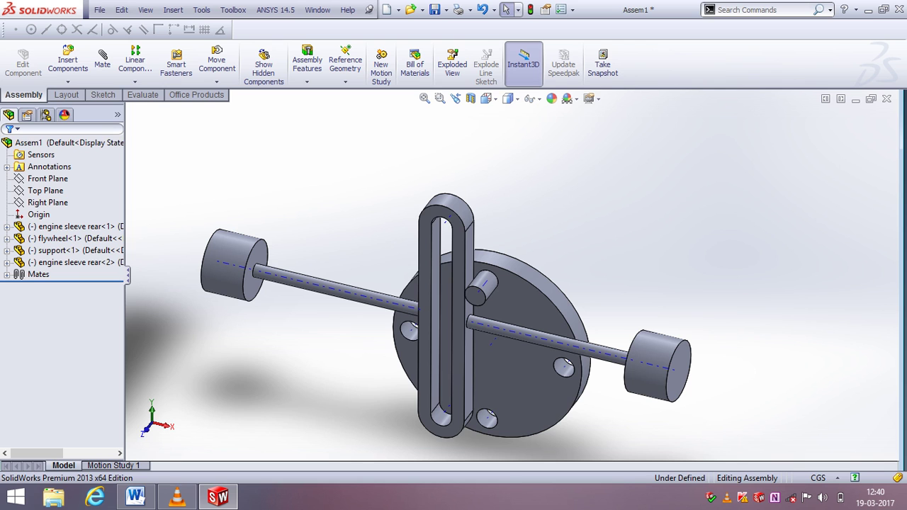
- Delete the Tangent1 mate from the assembly's mates list
left_click(7, 274)
right_click(53, 298)
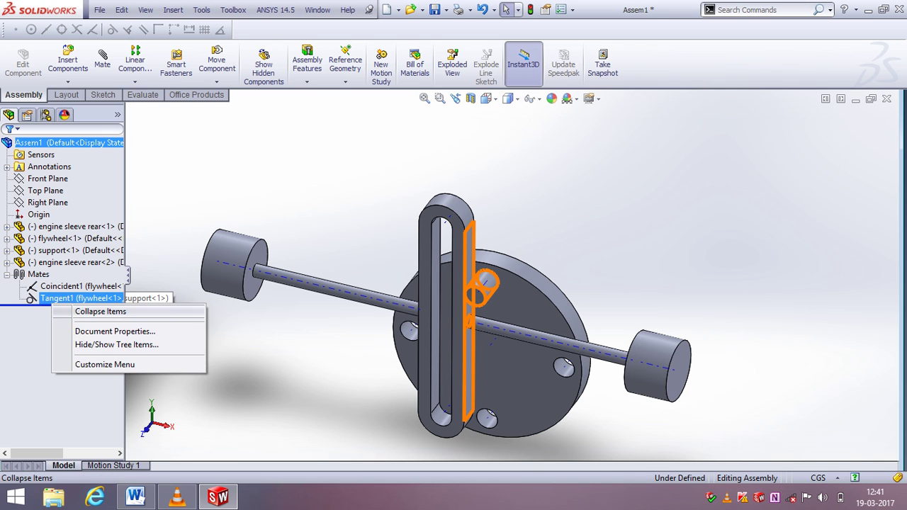
key("Escape")
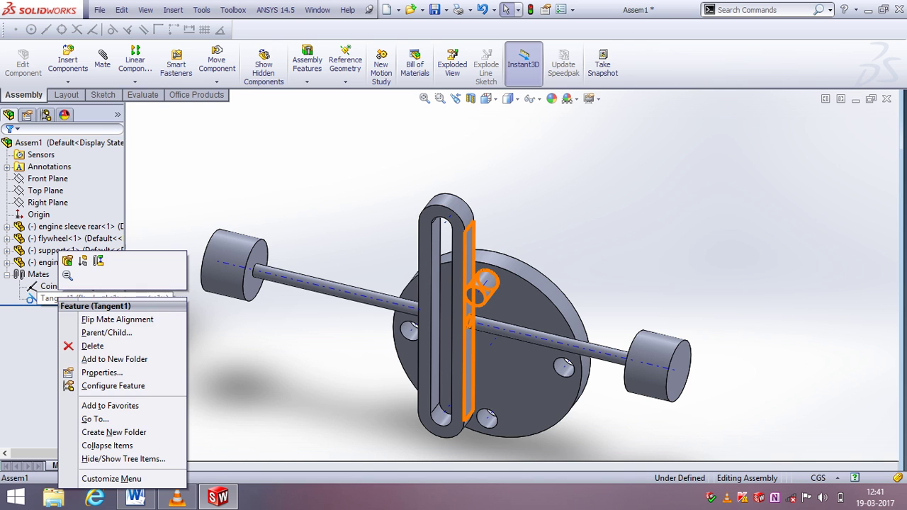
right_click(57, 299)
left_click(85, 344)
left_click(402, 205)
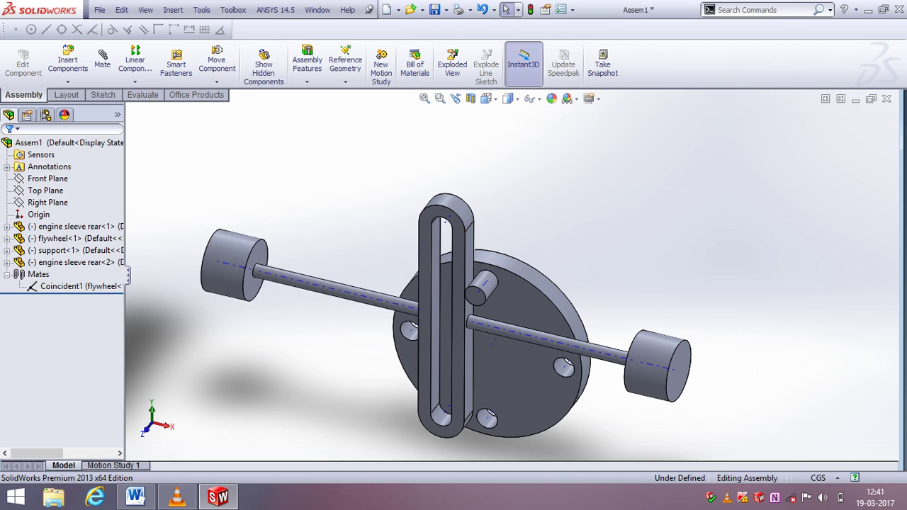
- Attempt a tangent mate between the support's side face and pin, then cancel it
left_click(102, 62)
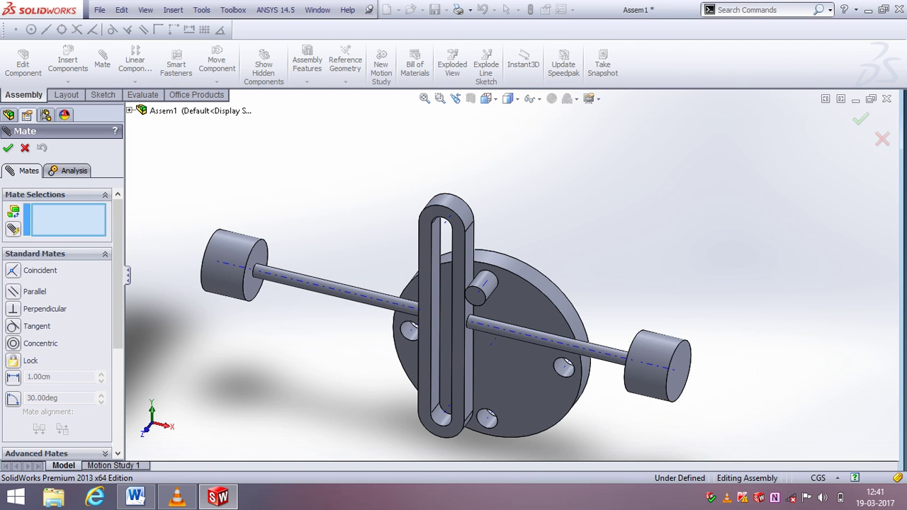
scroll(489, 291, "down", 3)
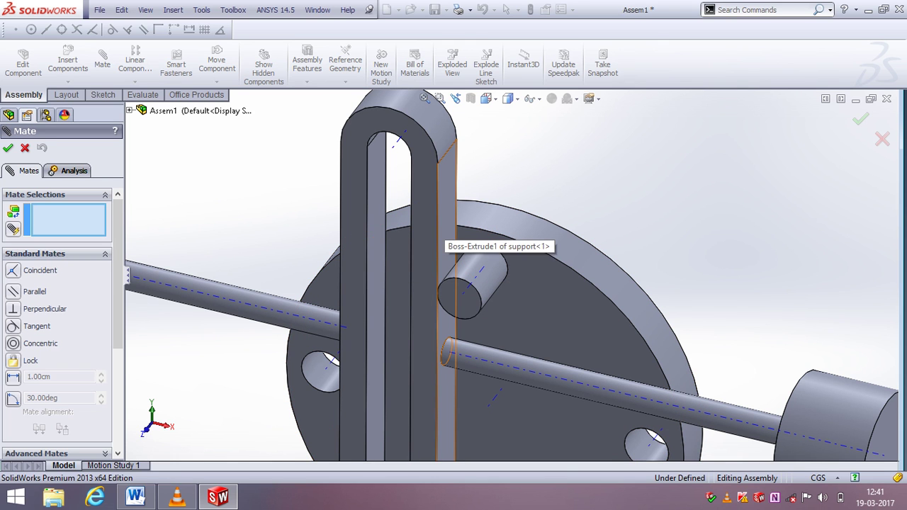
left_click(449, 219)
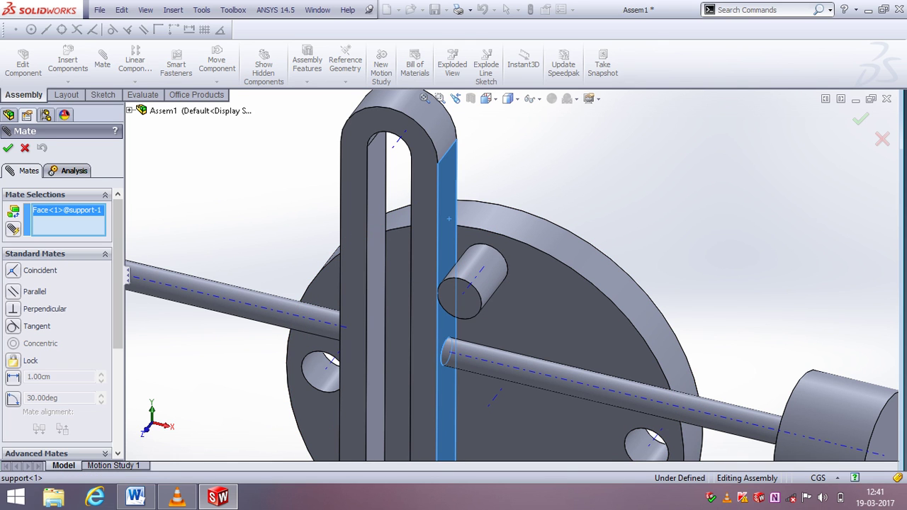
left_click(488, 289)
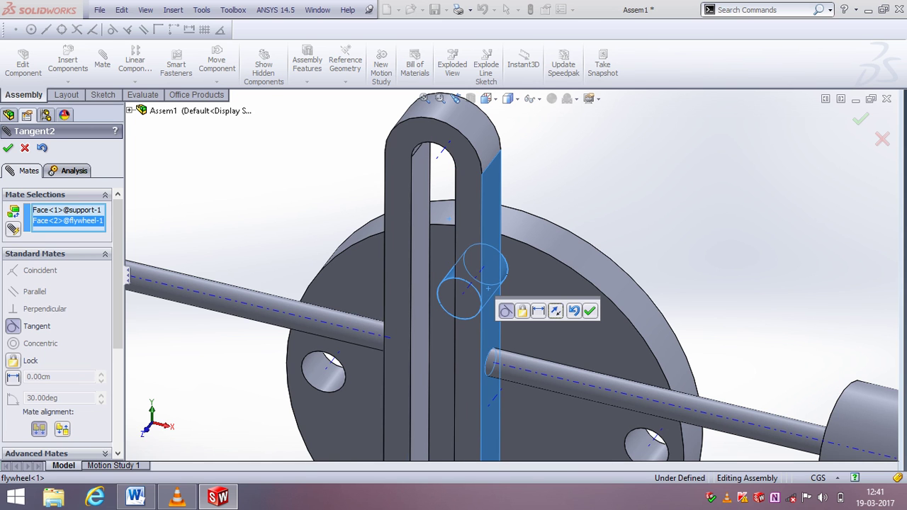
key("Escape")
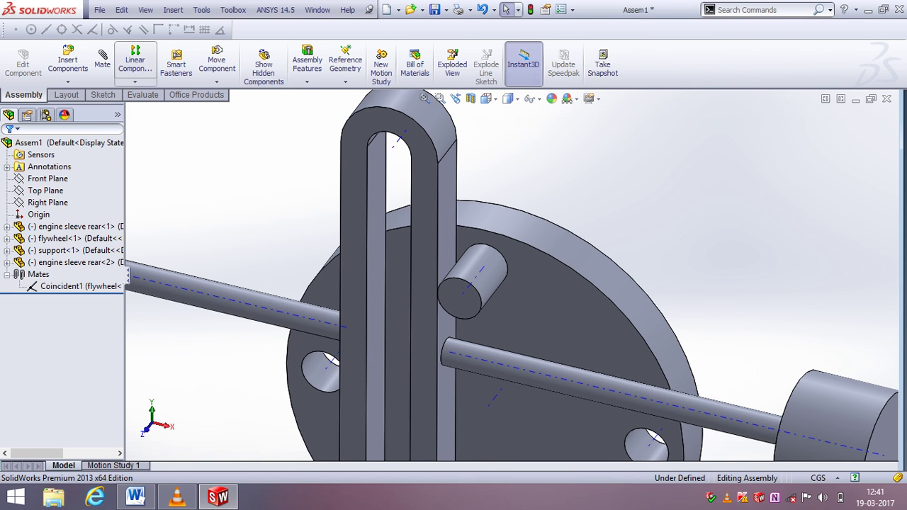
- Mate the flywheel pin tangent to the slot's inner face, creating Tangent3
left_click(102, 63)
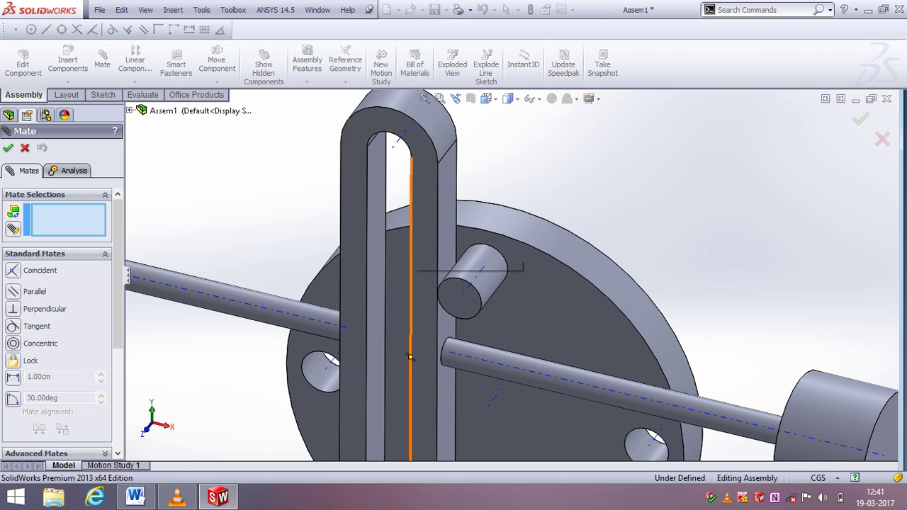
middle_click_drag(410, 356, 454, 333)
left_click(432, 298)
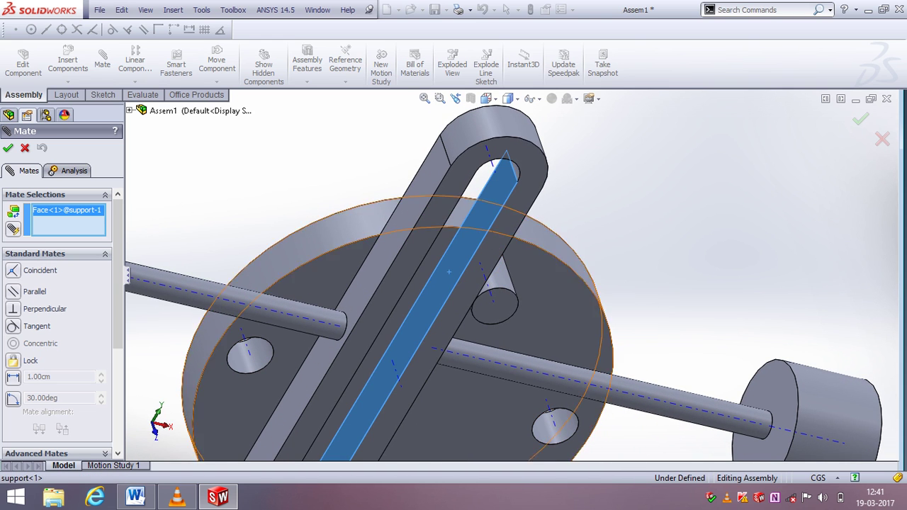
middle_click_drag(432, 298, 389, 253)
left_click(453, 264)
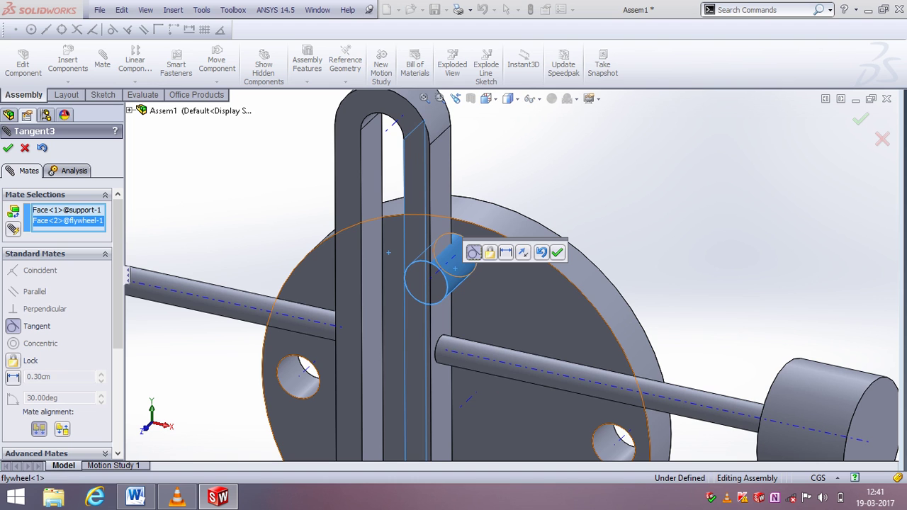
left_click(557, 252)
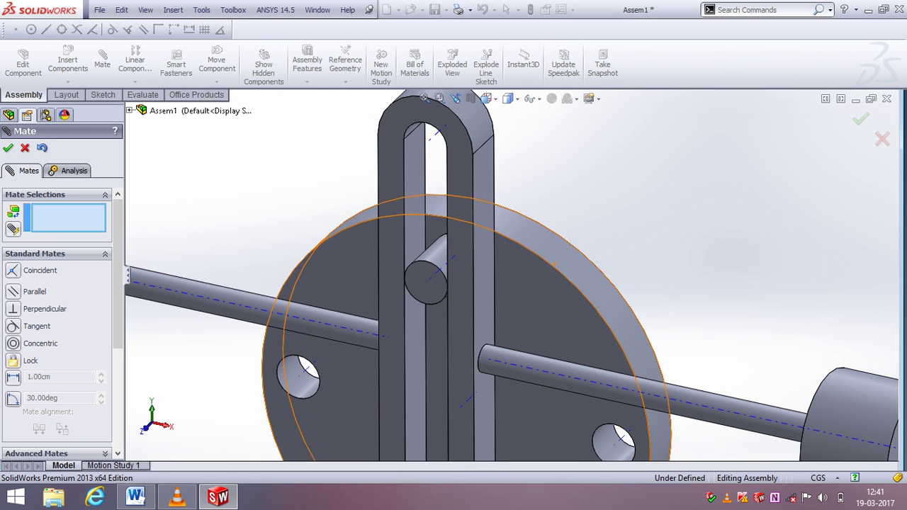
left_click(8, 148)
- Drag the slotted support to confirm it moves with the flywheel pin
key("f")
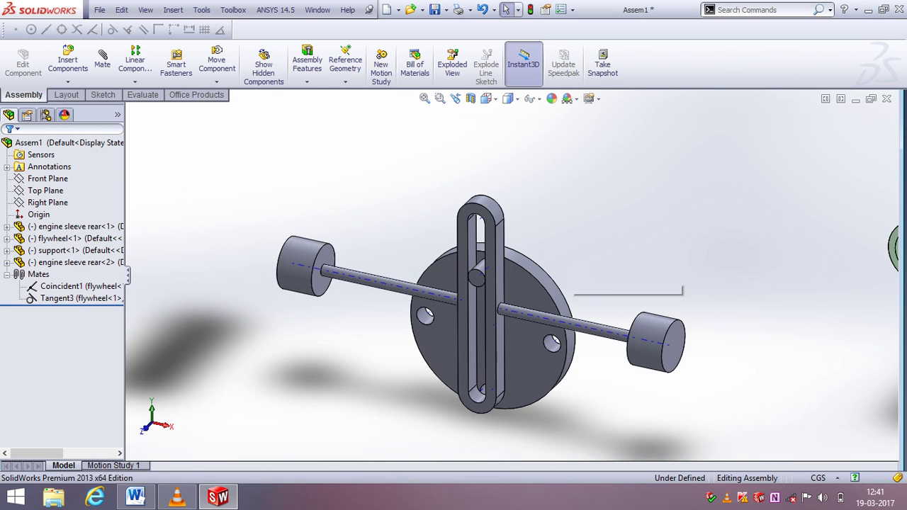
scroll(510, 238, "up", 4)
scroll(505, 128, "down", 4)
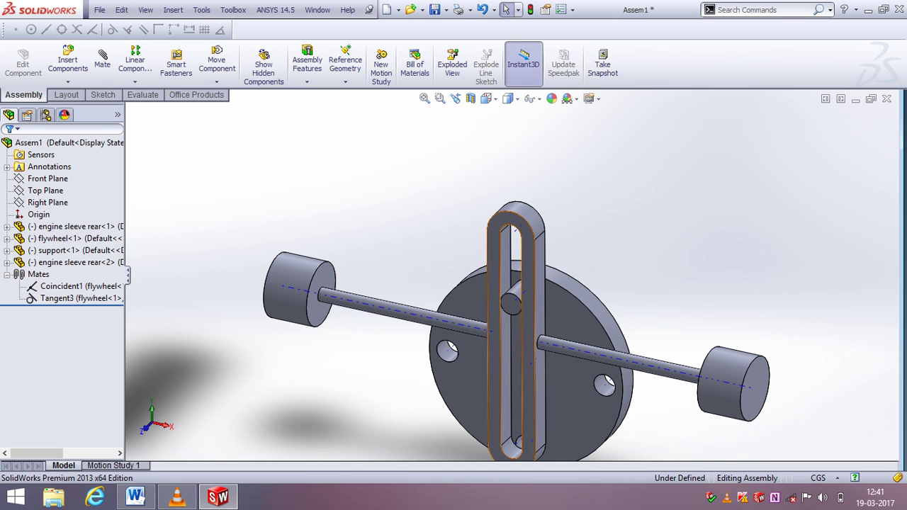
left_click(528, 298)
left_click_drag(528, 298, 528, 297)
key("Escape")
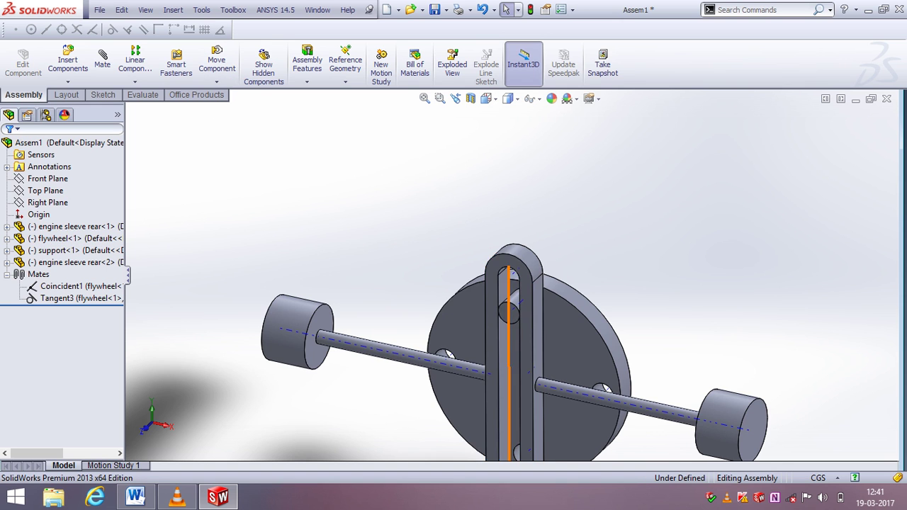
scroll(509, 277, "up", 4)
scroll(501, 358, "down", 3)
scroll(503, 340, "up", 3)
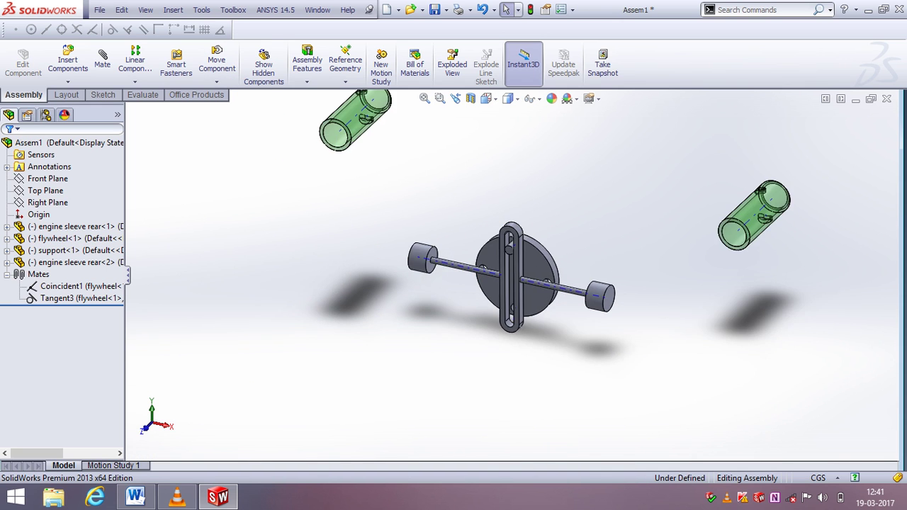
scroll(505, 326, "down", 3)
left_click(511, 301)
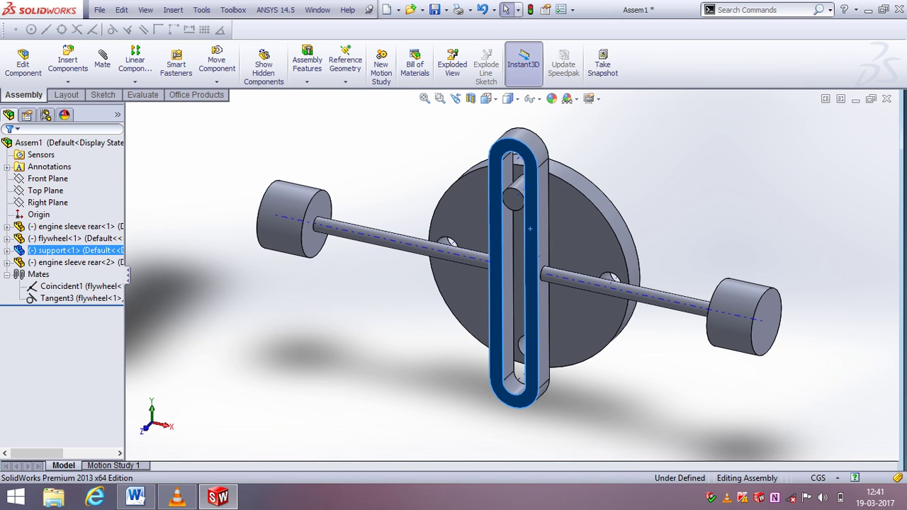
left_click_drag(512, 301, 530, 228)
- Select the first engine sleeve, engine sleeve rear<1>, for mating
scroll(529, 228, "up", 2)
scroll(530, 248, "up", 1)
scroll(531, 262, "up", 2)
scroll(532, 275, "down", 1)
scroll(523, 272, "up", 2)
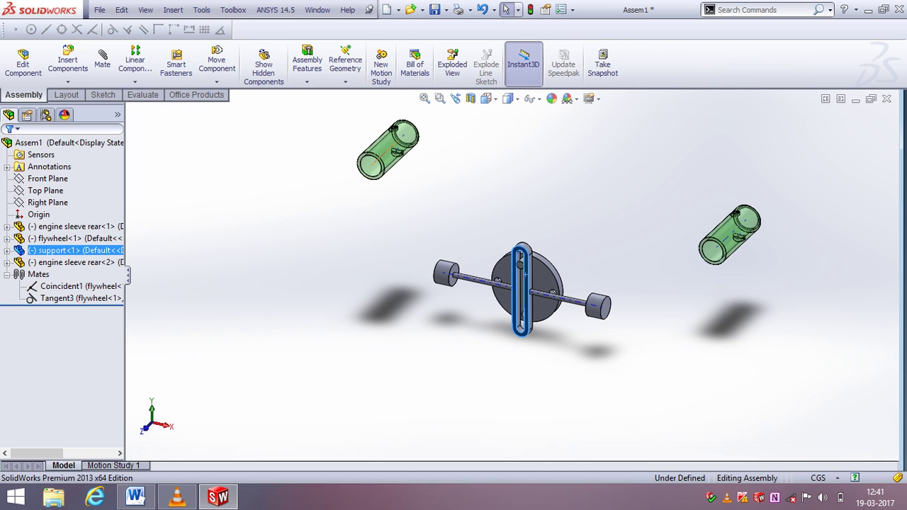
left_click(389, 149)
left_click(103, 61)
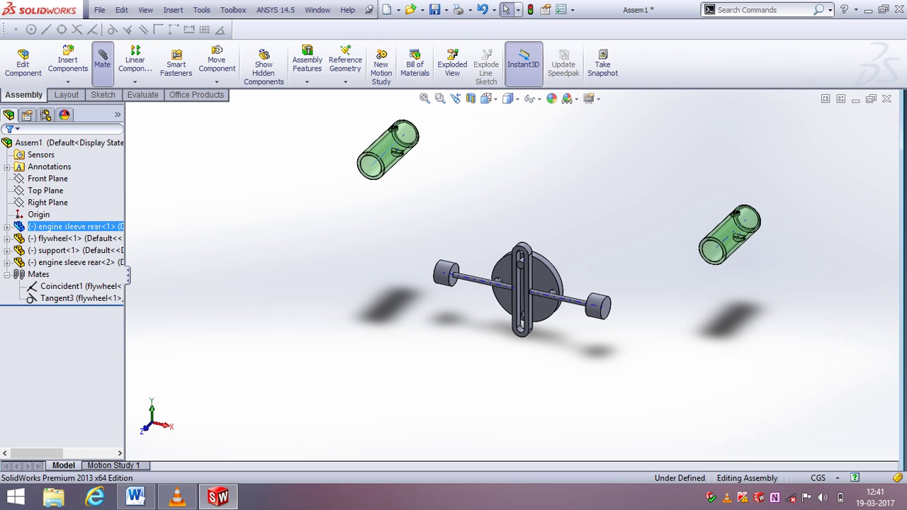
- Make the first engine sleeve coincident with the support's shaft axis
left_click(280, 227)
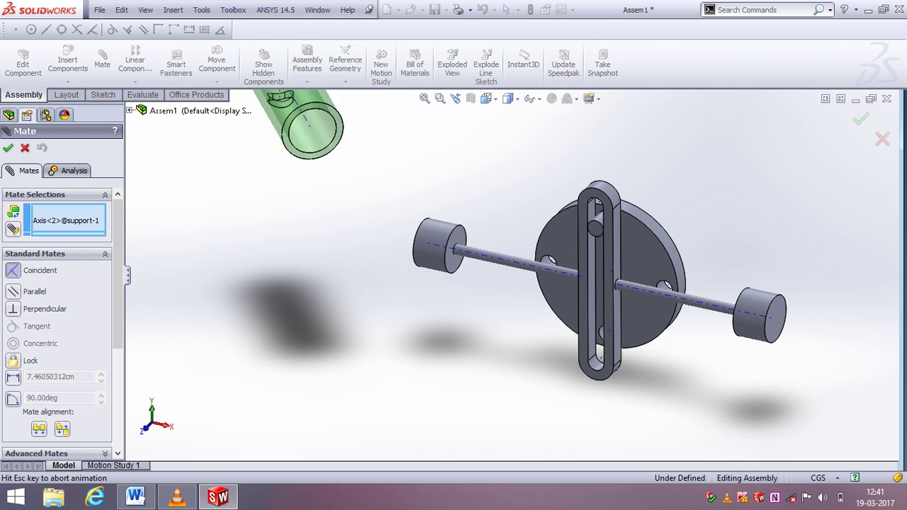
left_click(415, 230)
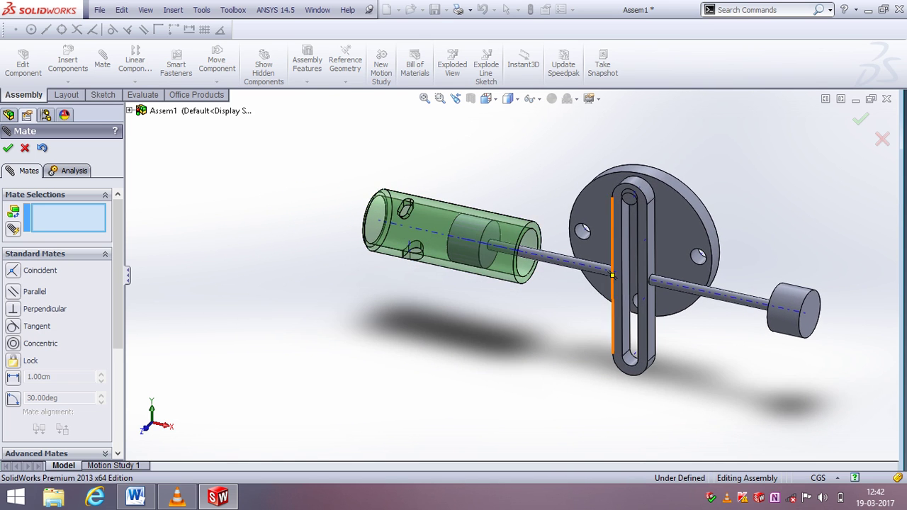
scroll(617, 277, "down", 5)
scroll(477, 239, "up", 5)
scroll(511, 276, "up", 3)
scroll(510, 276, "up", 2)
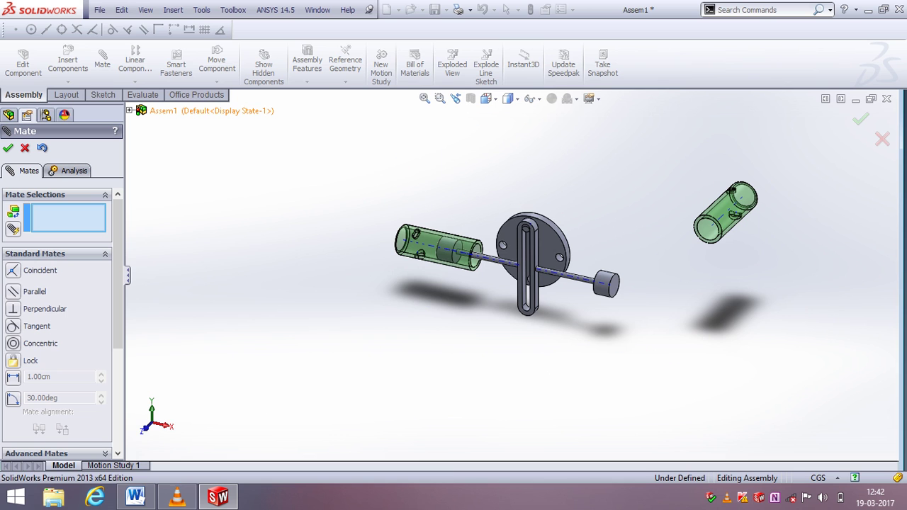
- Align the second engine sleeve's axis coincident with the support's shaft axis
left_click(439, 252)
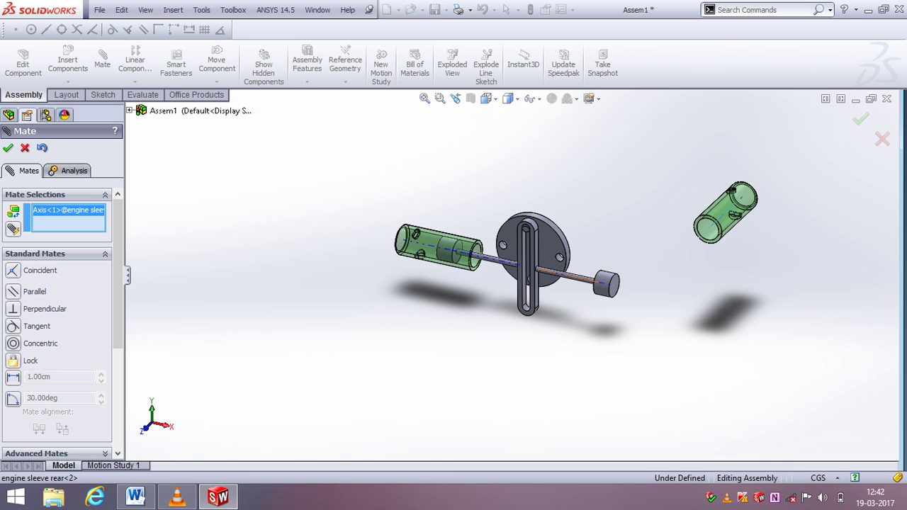
left_click(581, 277)
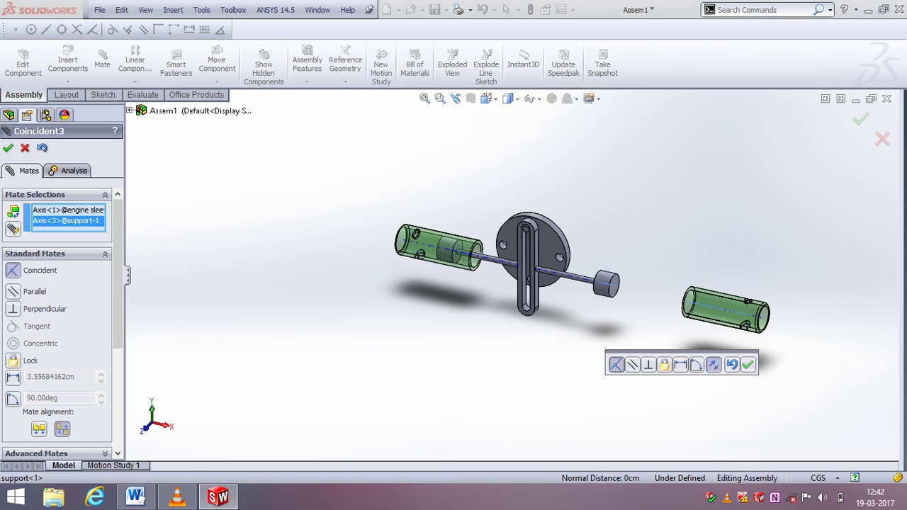
key("Return")
left_click(8, 148)
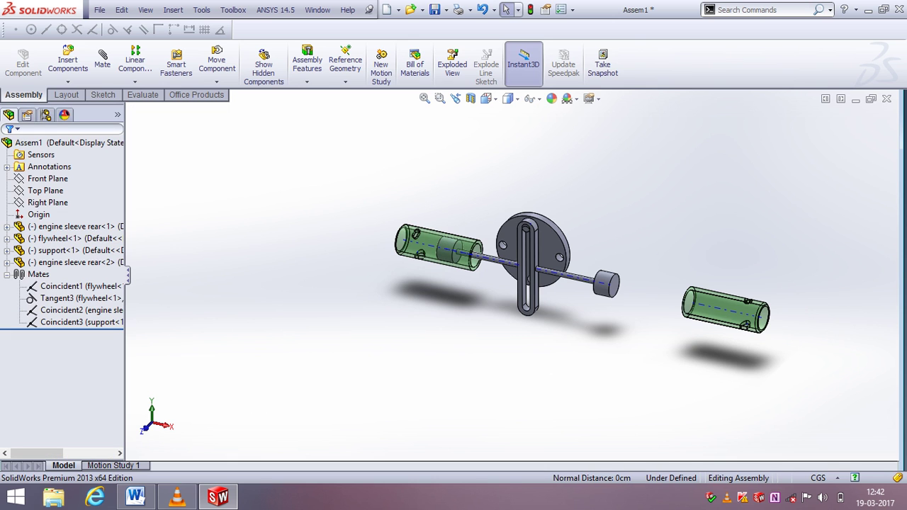
- Turn the flywheel to test the linkage, then fit the assembly in view
scroll(614, 249, "down", 3)
left_click_drag(454, 226, 461, 270)
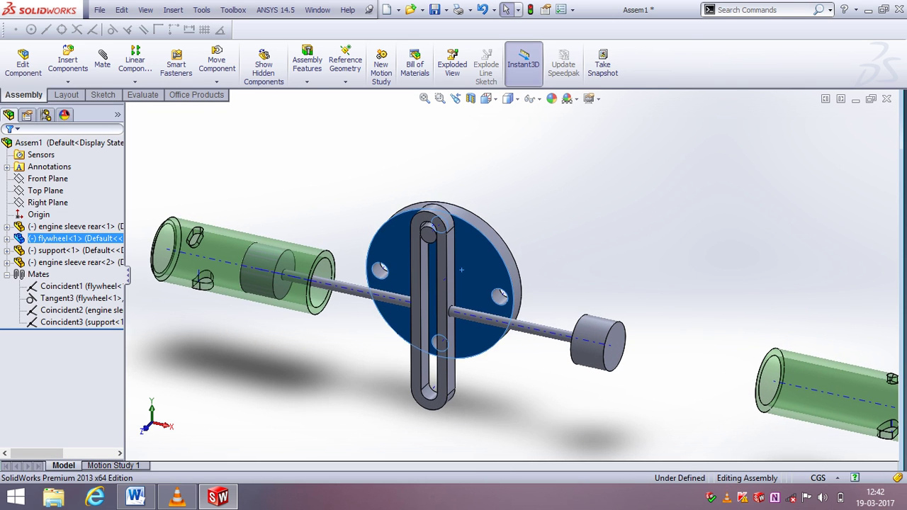
key("Escape")
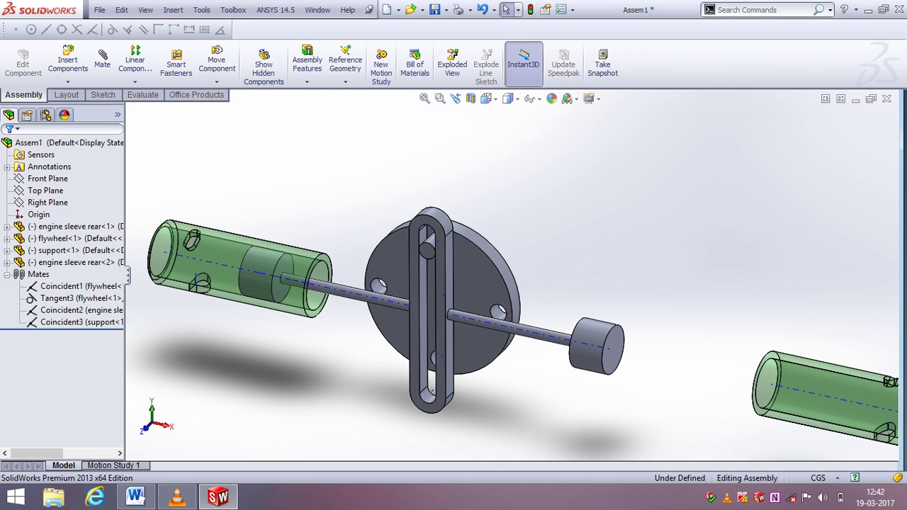
key("f")
scroll(391, 271, "down", 3)
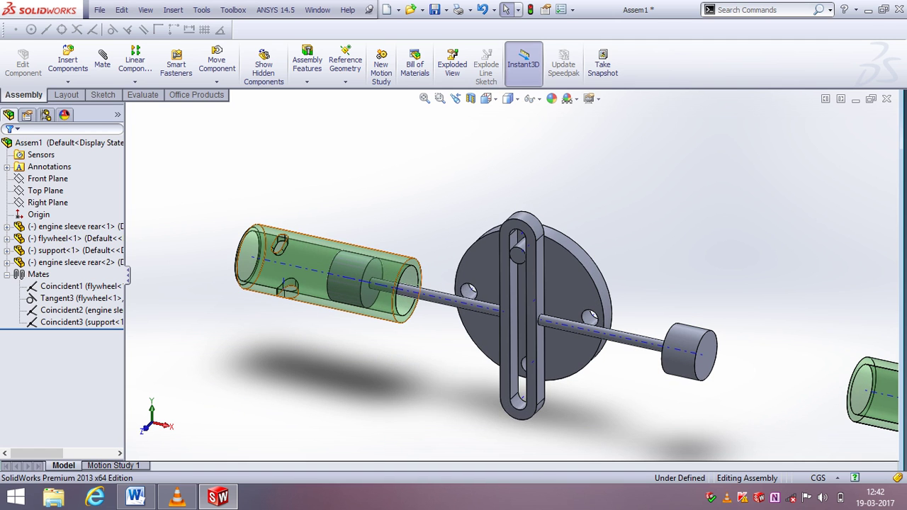
- Fix the left engine sleeve in place
right_click(376, 283)
left_click(397, 346)
scroll(508, 321, "up", 2)
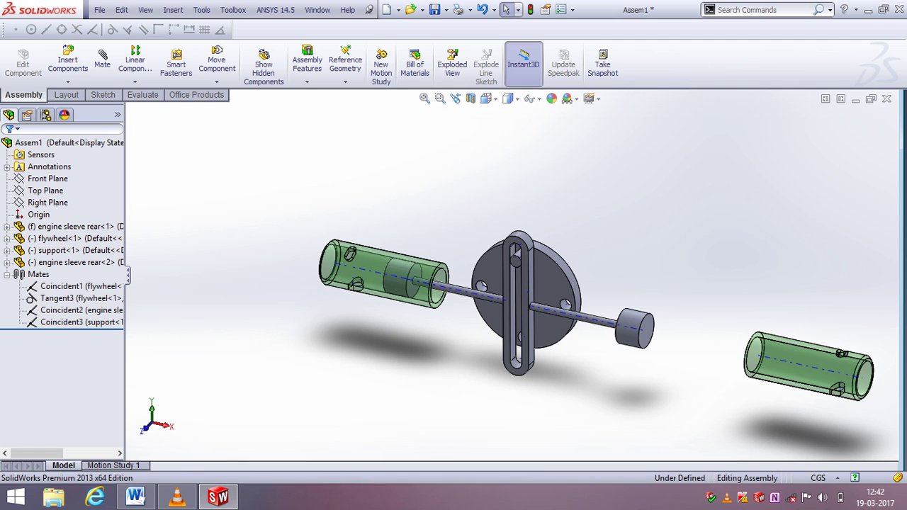
scroll(780, 368, "down", 2)
- Slide the right sleeve inward along the shaft and switch to the Front view
left_click_drag(829, 360, 797, 356)
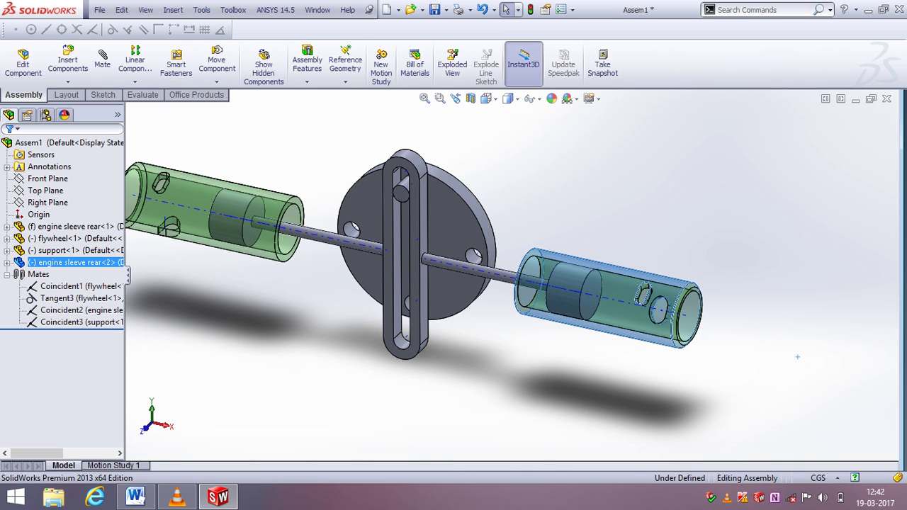
scroll(709, 332, "up", 2)
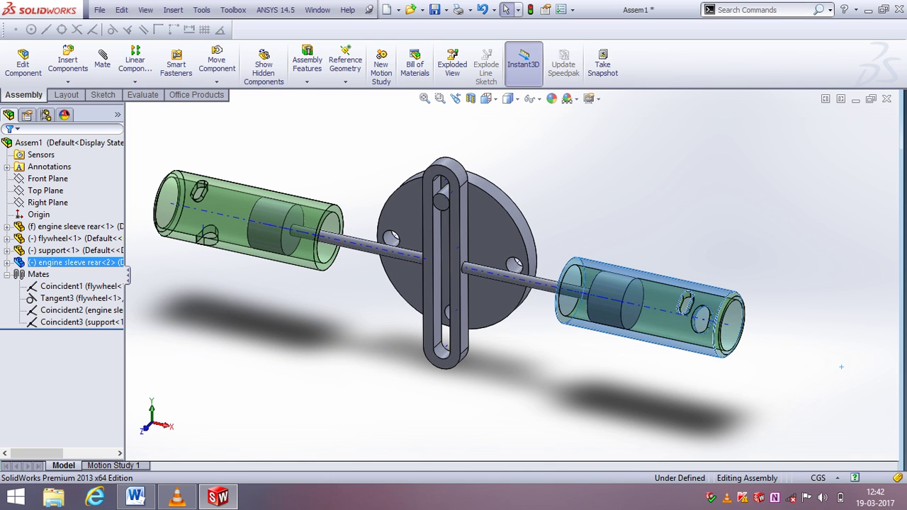
left_click(841, 366)
key("z")
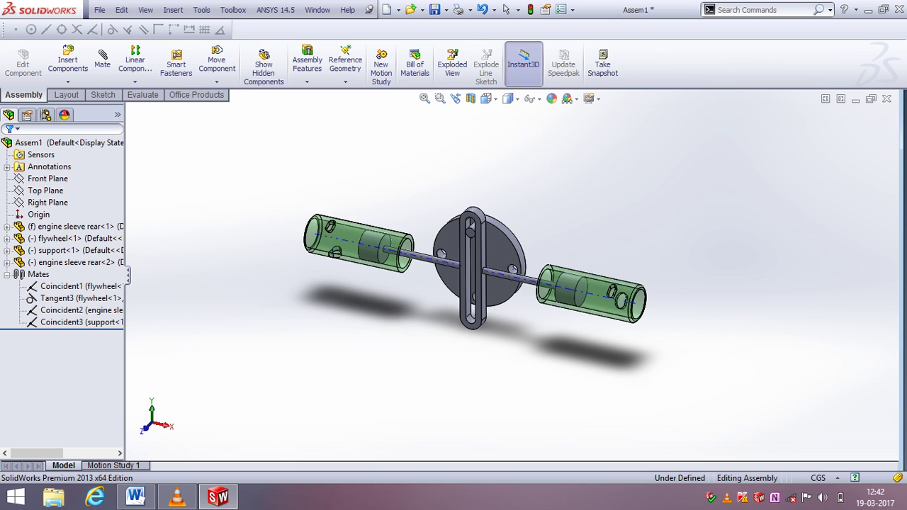
key("ctrl+1")
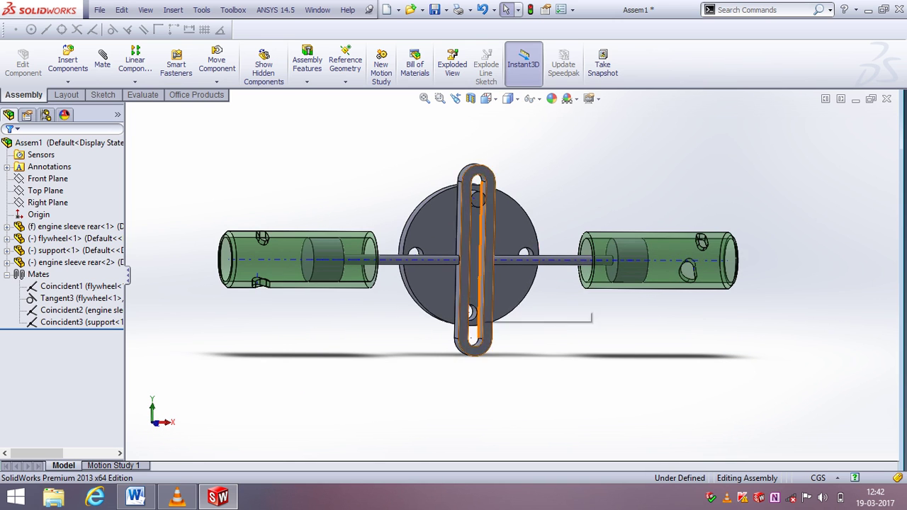
scroll(441, 291, "down", 5)
scroll(441, 304, "up", 3)
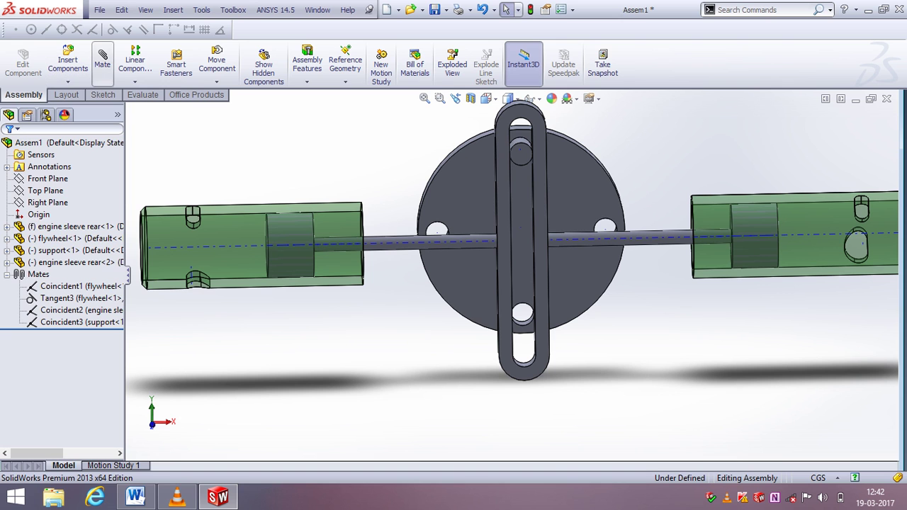
left_click(102, 60)
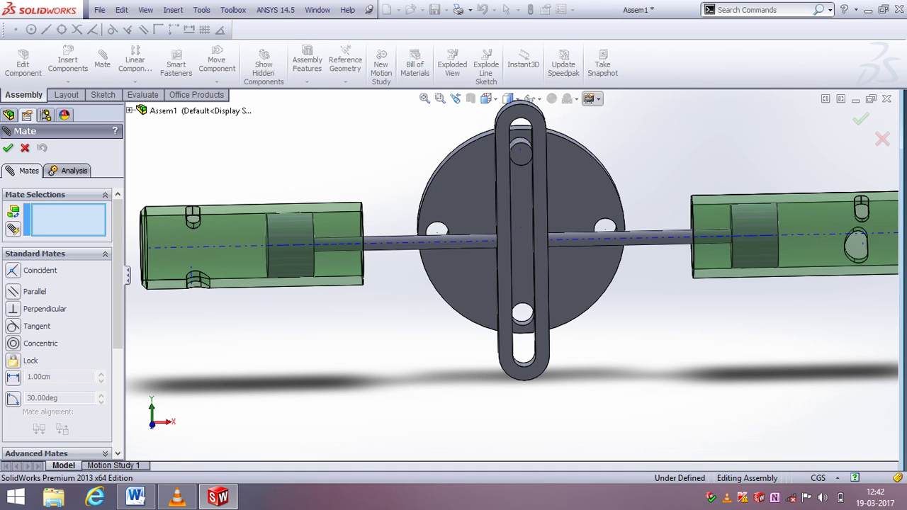
- Try a 0 cm distance mate between the flywheel pin axis and right sleeve axis, then cancel it
middle_click_drag(468, 170, 479, 210)
scroll(480, 211, "down", 3)
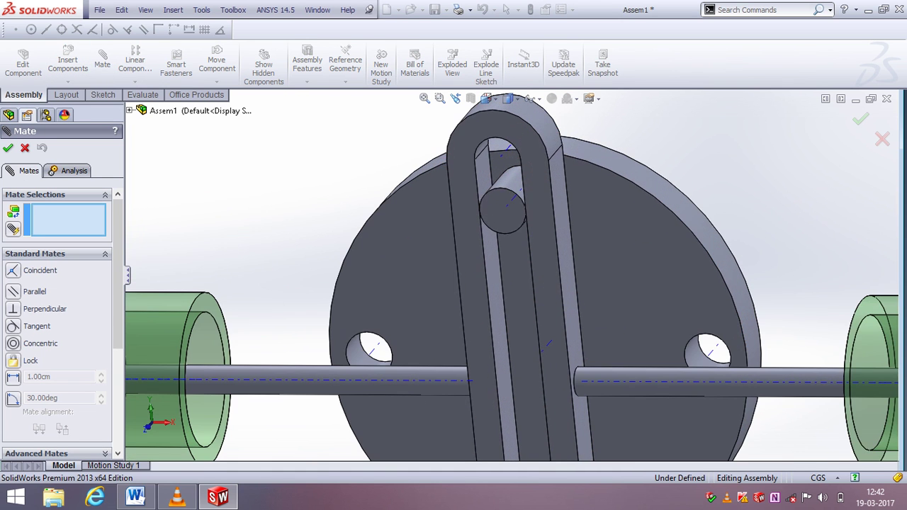
left_click(510, 200)
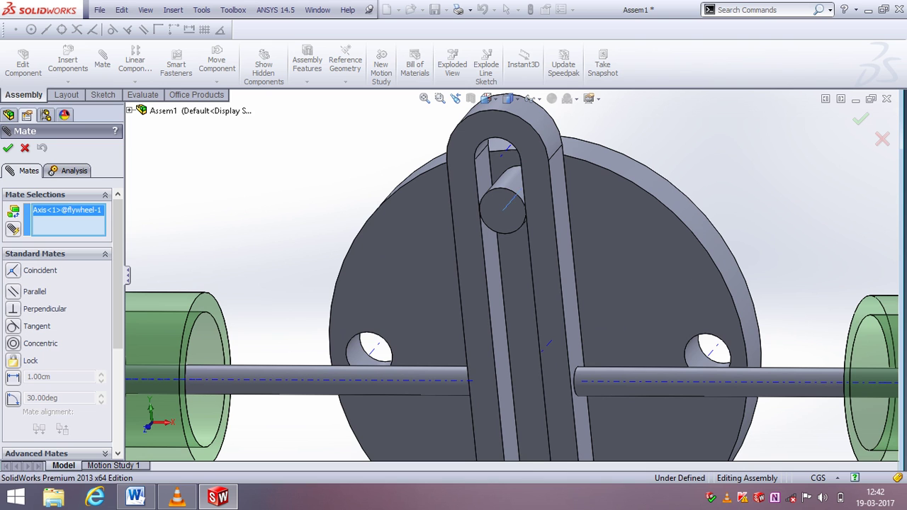
key("f")
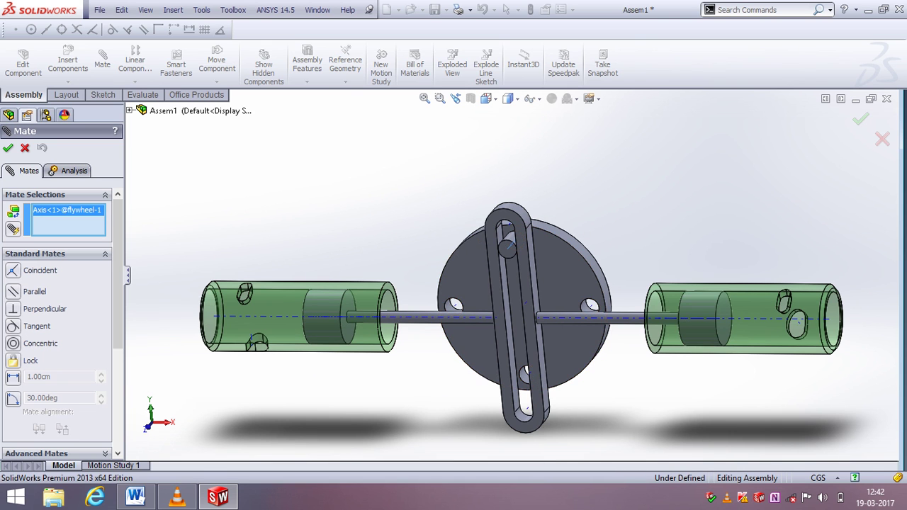
scroll(253, 394, "down", 3)
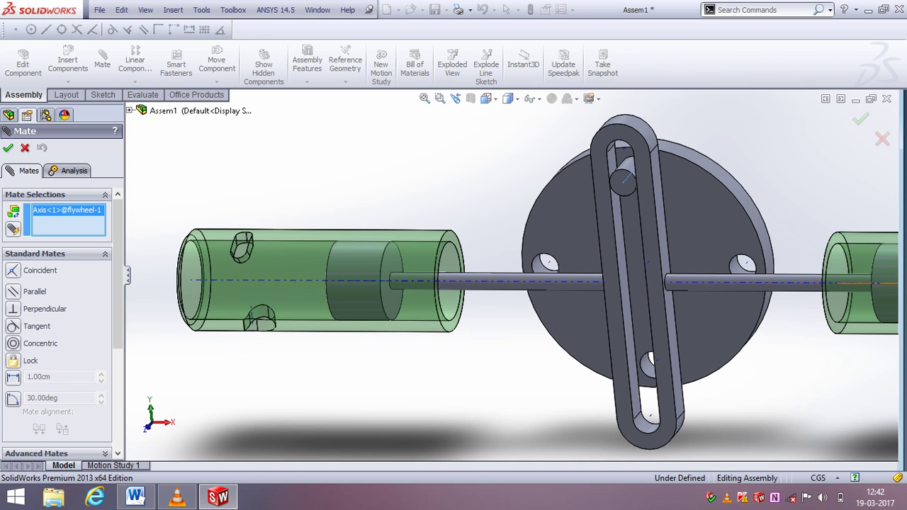
left_click(878, 283)
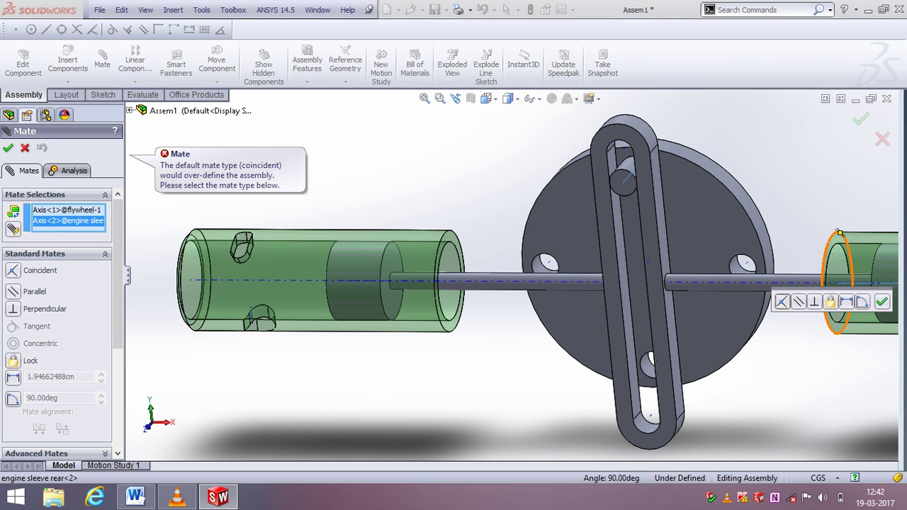
left_click(813, 302)
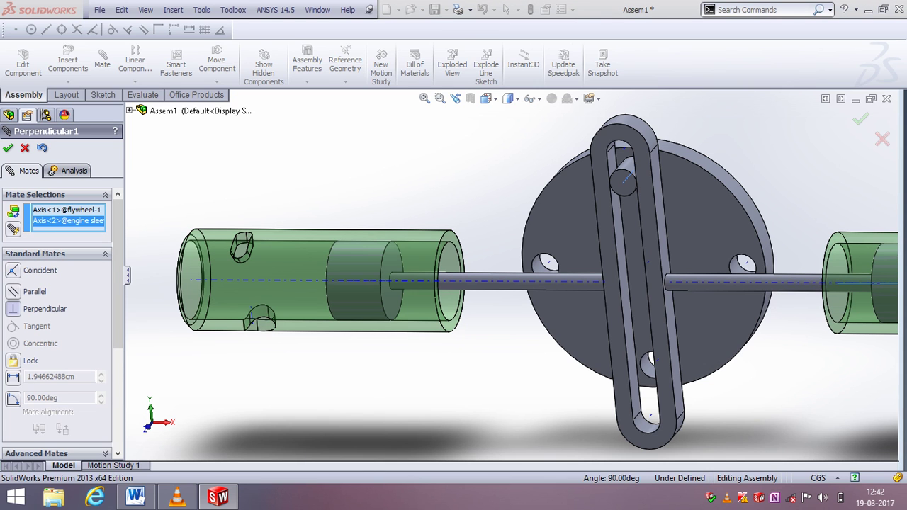
left_click(13, 377)
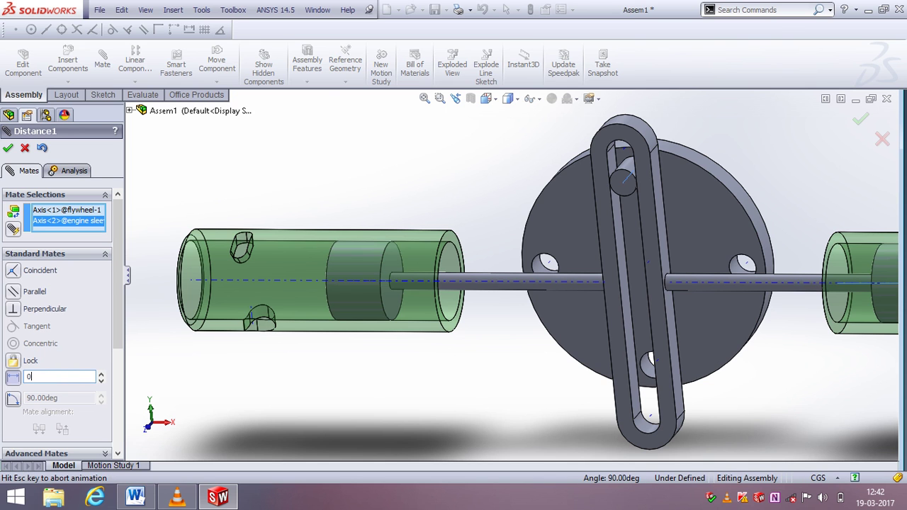
key("Return")
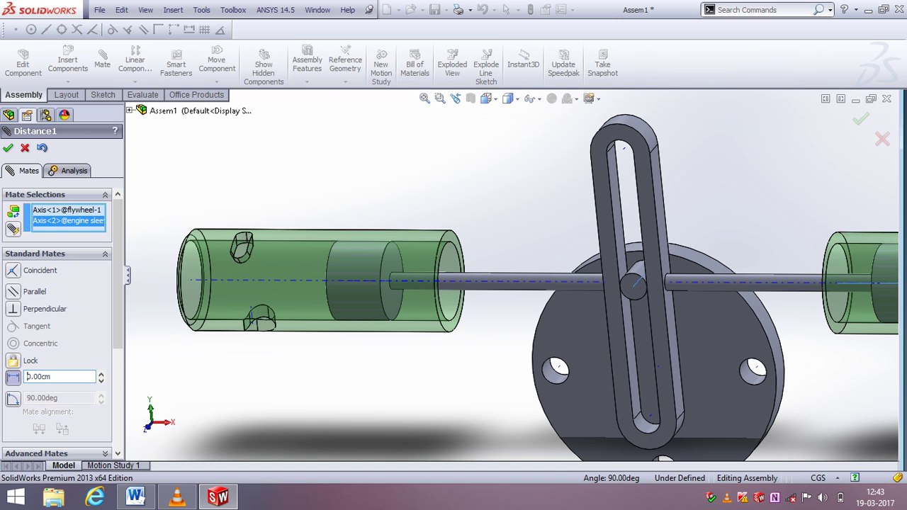
key("Escape")
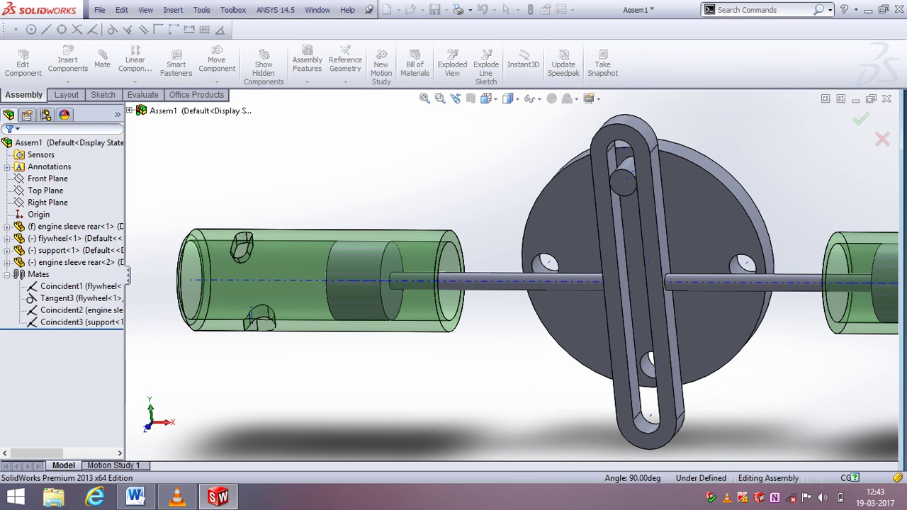
scroll(511, 286, "up", 1)
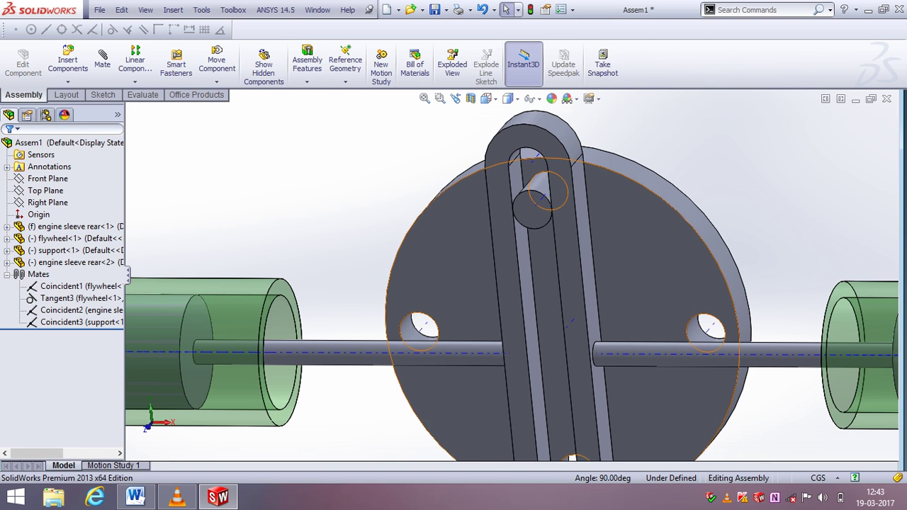
scroll(564, 332, "down", 3)
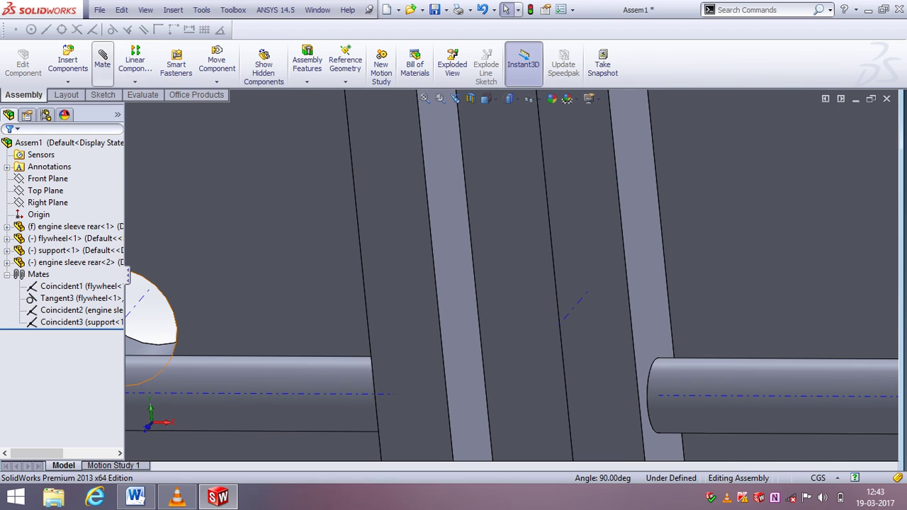
- Mate the flywheel's axis to the support's axis with a 0.00 cm distance (Distance3)
left_click(102, 60)
left_click(572, 309)
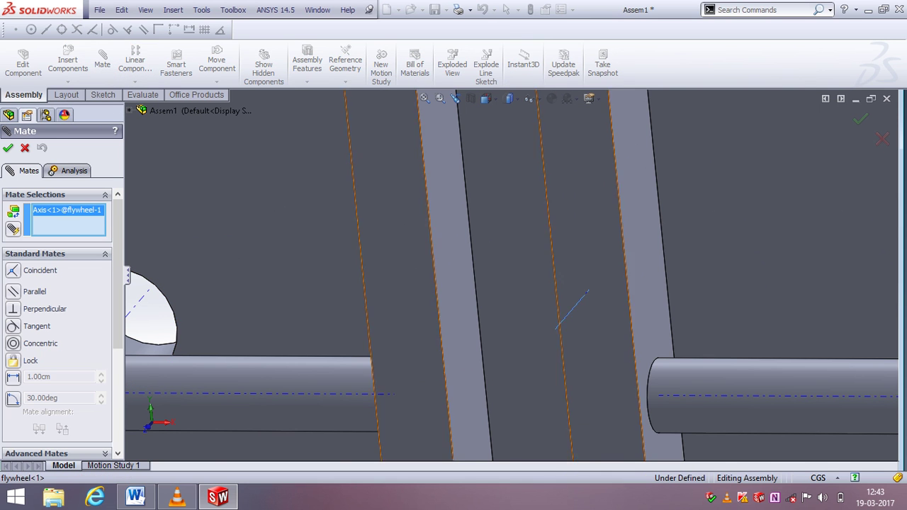
key("f")
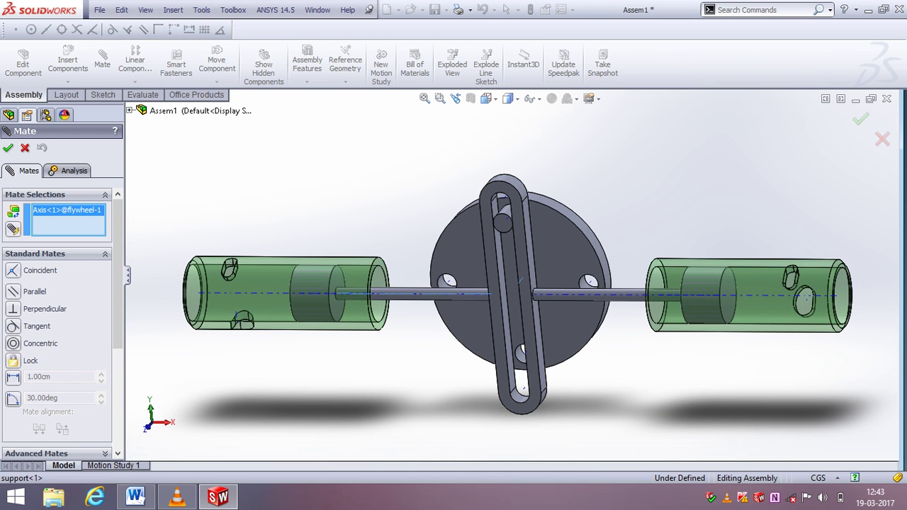
left_click(227, 293)
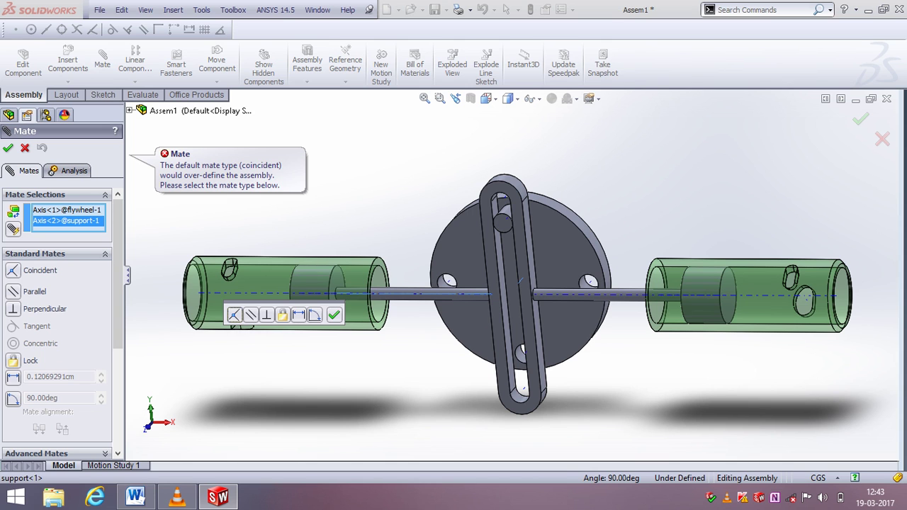
left_click(13, 376)
left_click(13, 309)
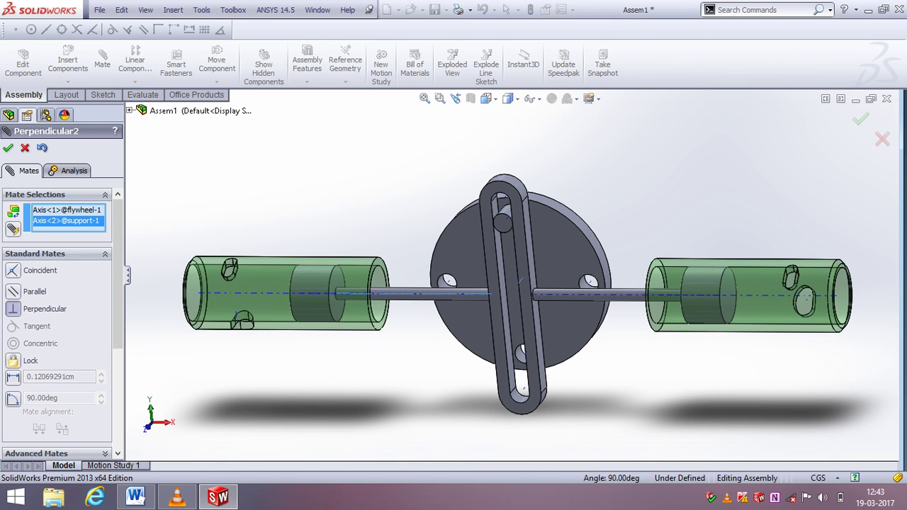
left_click(13, 377)
key("BackSpace")
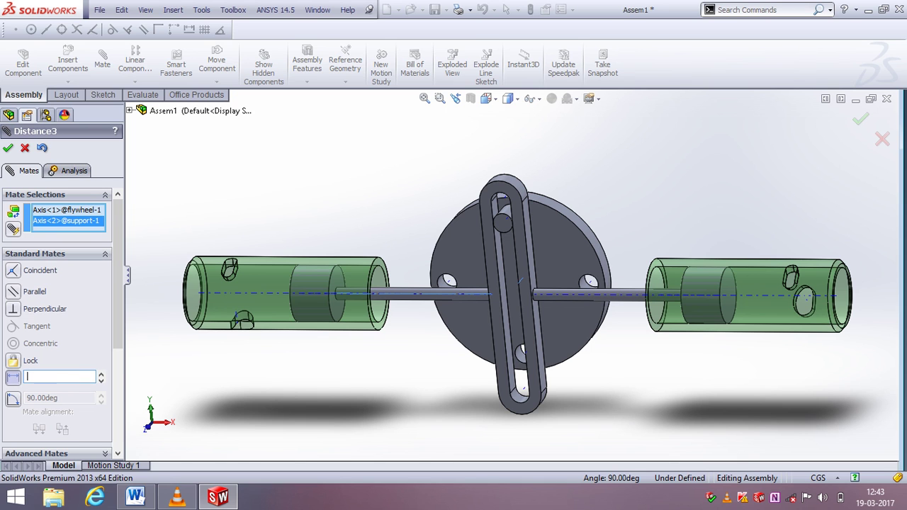
type("0")
key("Return")
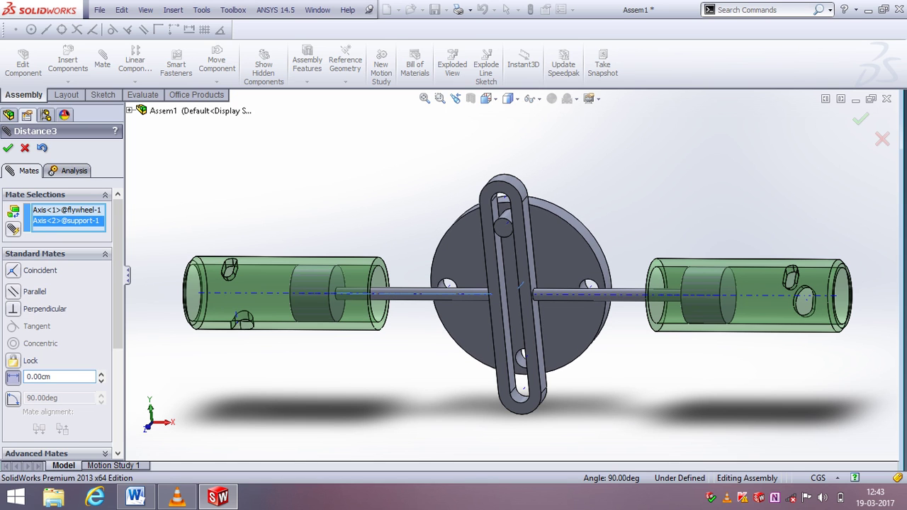
key("Return")
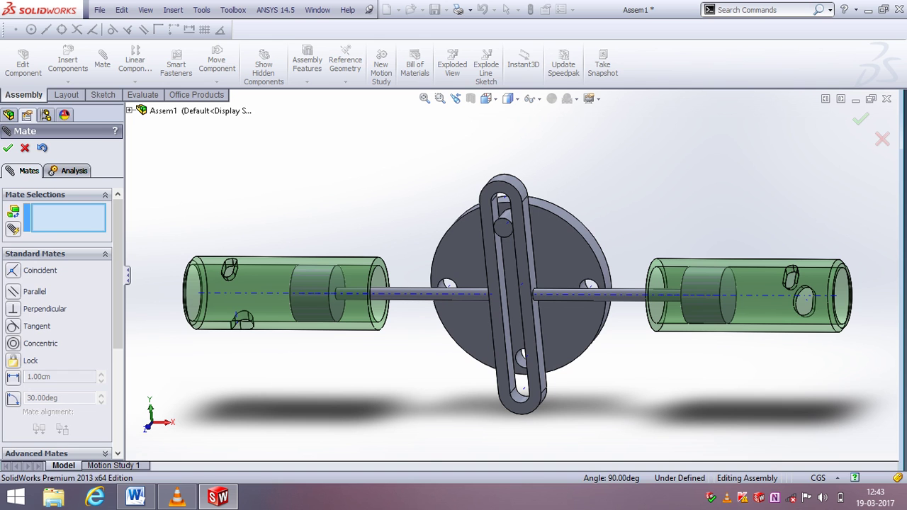
key("Return")
key("Left")
key("Left")
key("Up")
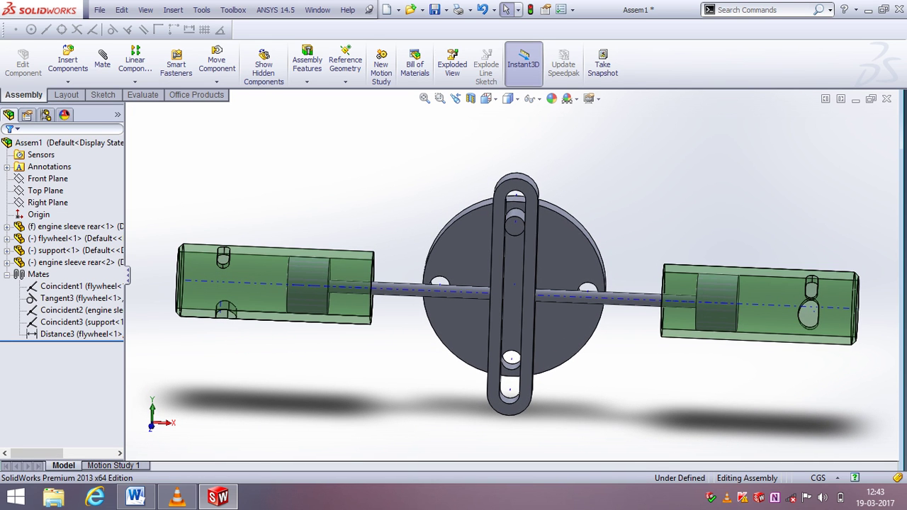
- Fix the right sleeve, float the left sleeve, and slide it right along the shaft
right_click(707, 298)
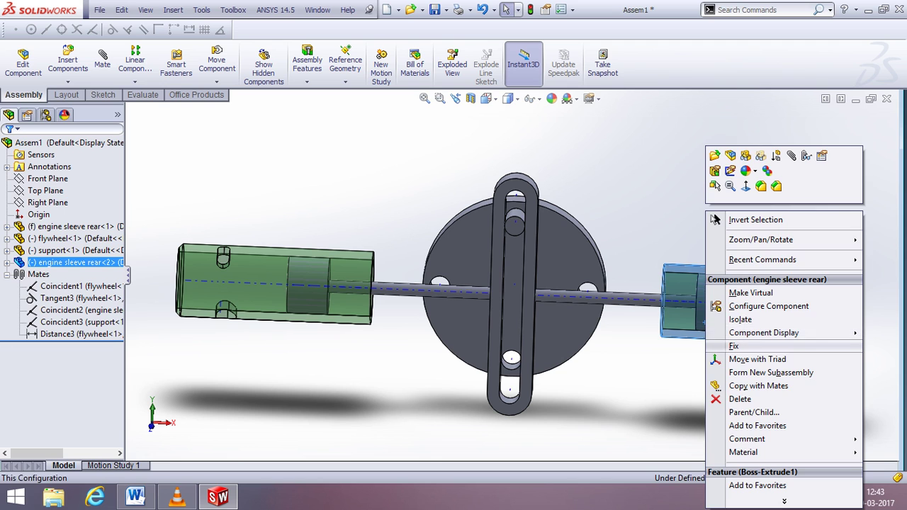
left_click(734, 346)
right_click(347, 284)
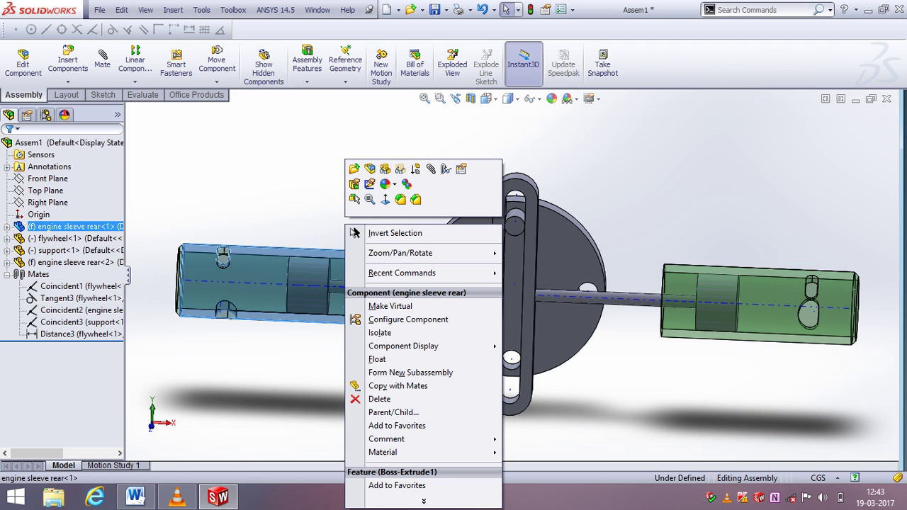
left_click(377, 359)
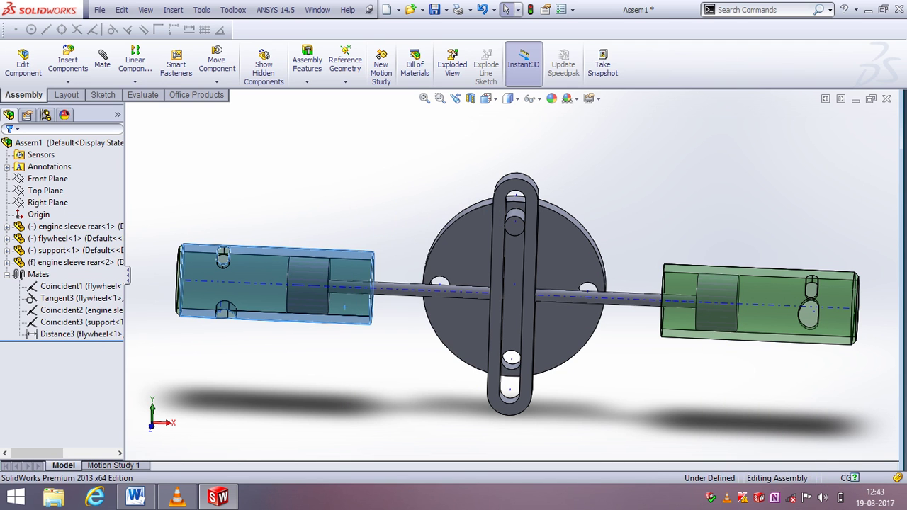
left_click_drag(312, 306, 340, 306)
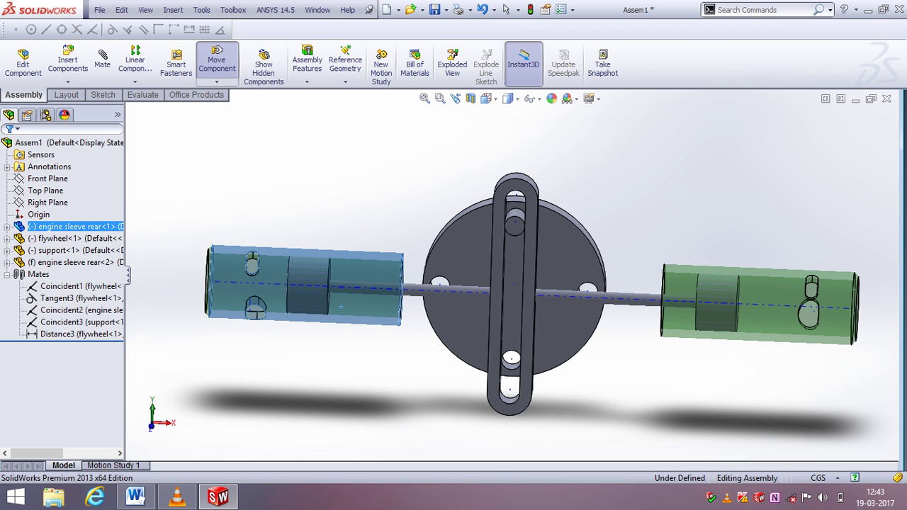
left_click(505, 9)
key("Escape")
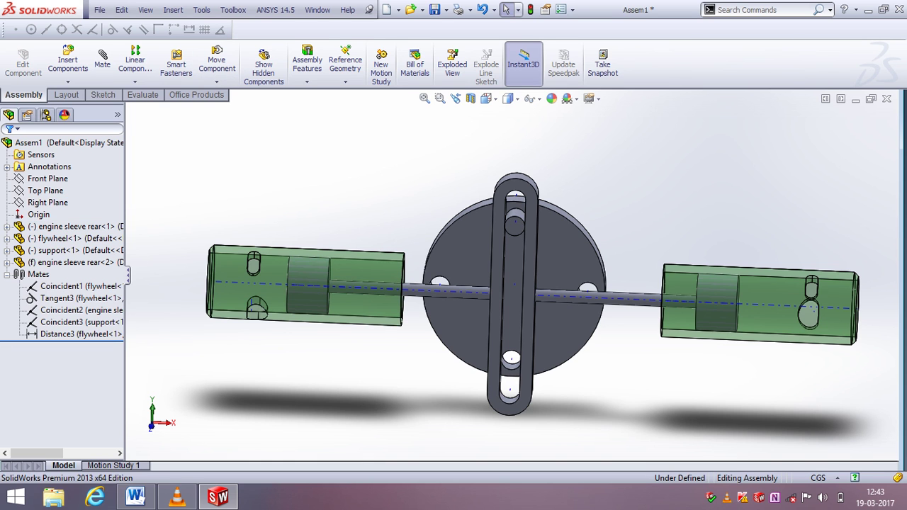
- Fix the left engine sleeve, float the right one, and slide it left toward the flywheel
left_click(752, 305)
right_click(751, 305)
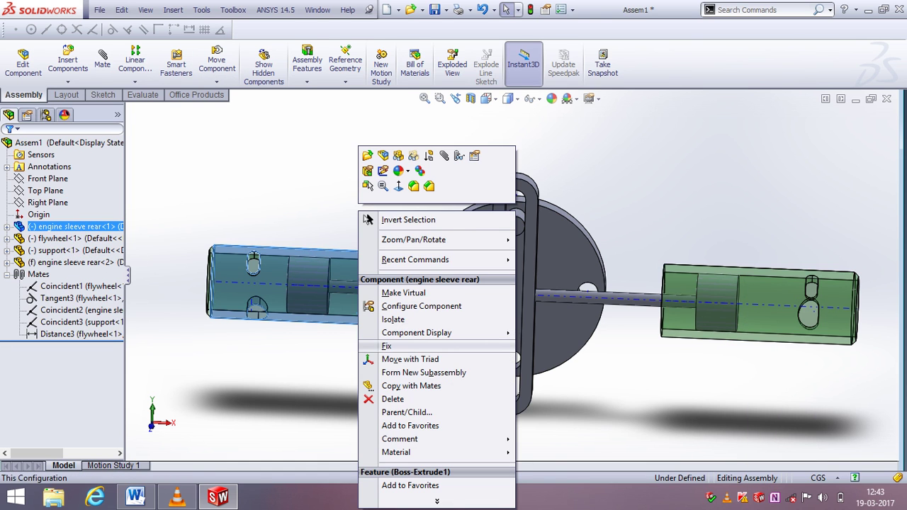
left_click(384, 345)
right_click(691, 305)
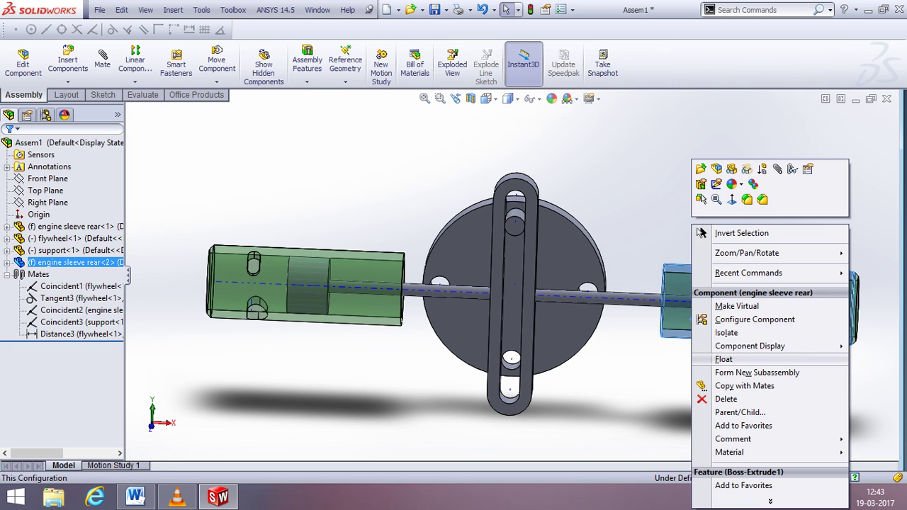
key("Escape")
key("Escape")
left_click_drag(779, 344, 754, 325)
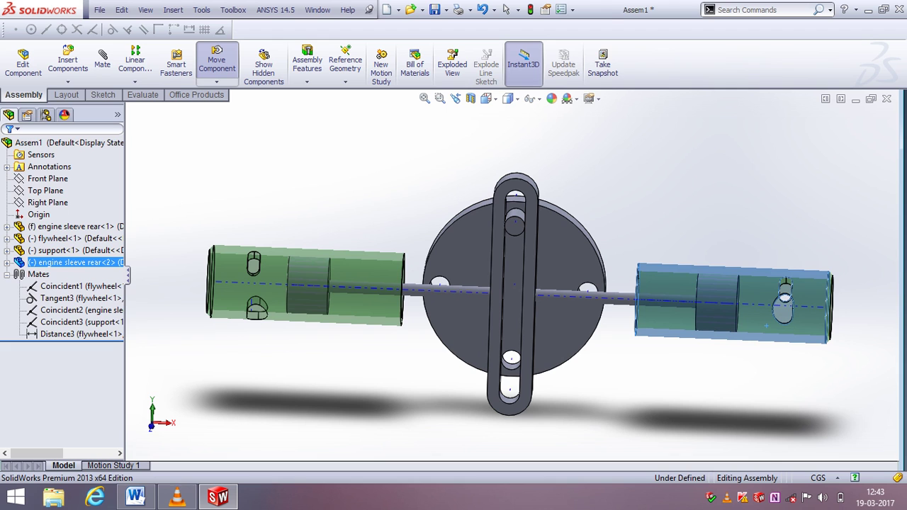
left_click_drag(766, 326, 766, 326)
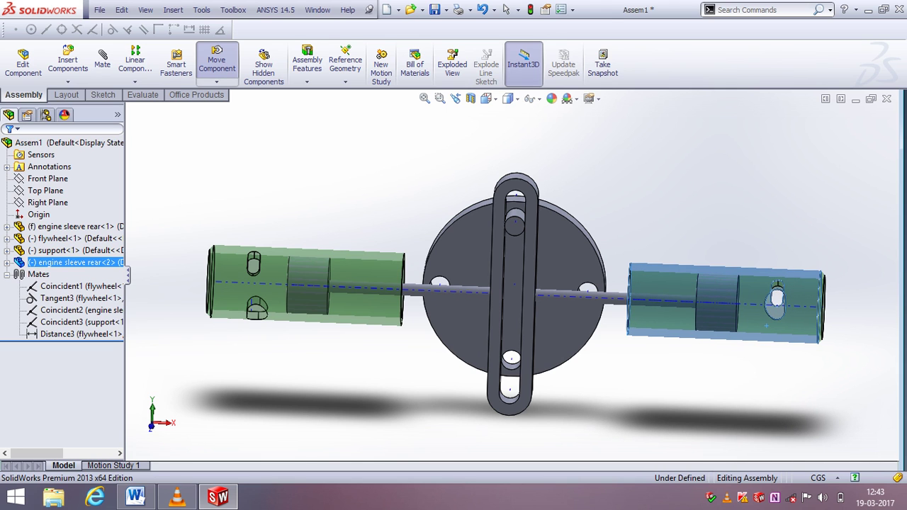
key("Escape")
key("Escape")
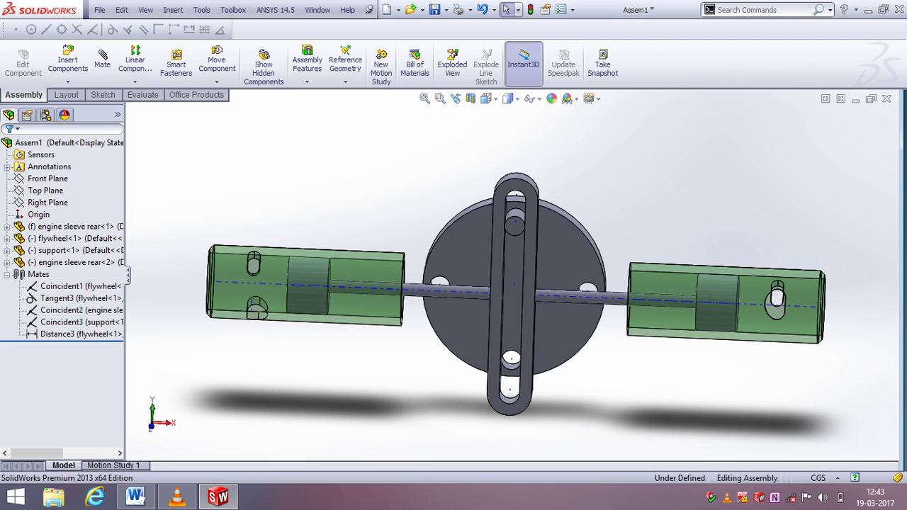
left_click(338, 305)
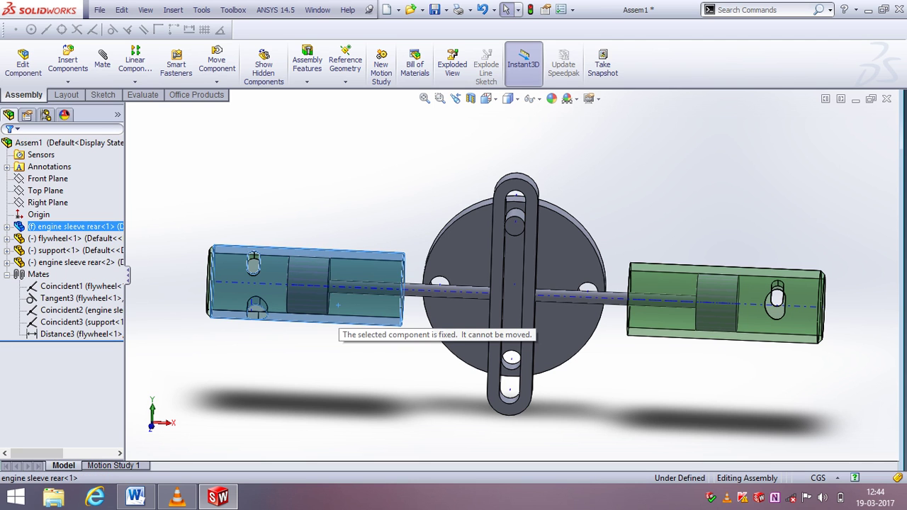
- In Front view, float the left sleeve, fix the right, and rotate the left sleeve's hole forward
key("Escape")
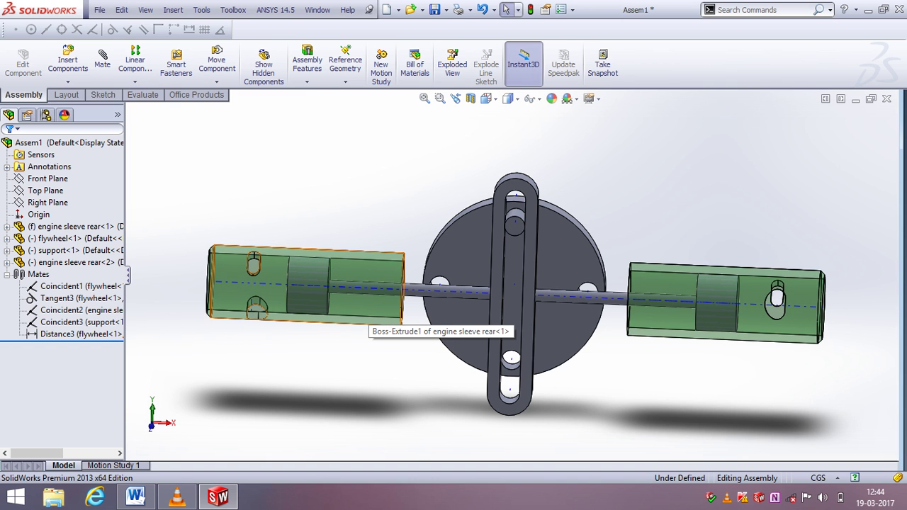
middle_click_drag(367, 320, 383, 320)
key("ctrl+1")
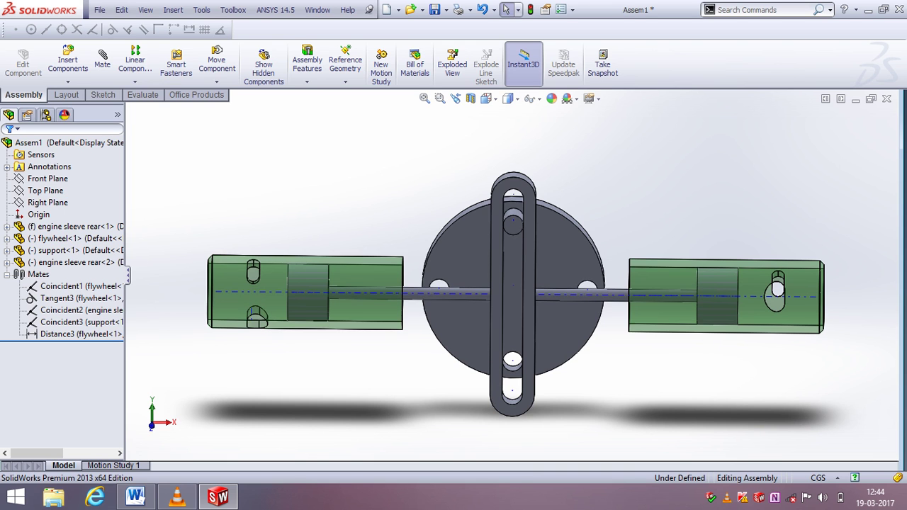
right_click(366, 291)
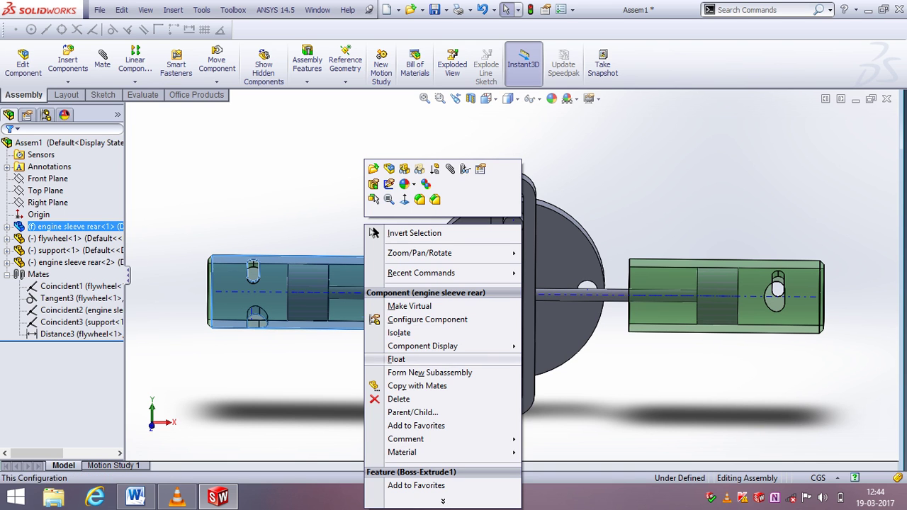
left_click(396, 359)
right_click(666, 294)
left_click(692, 346)
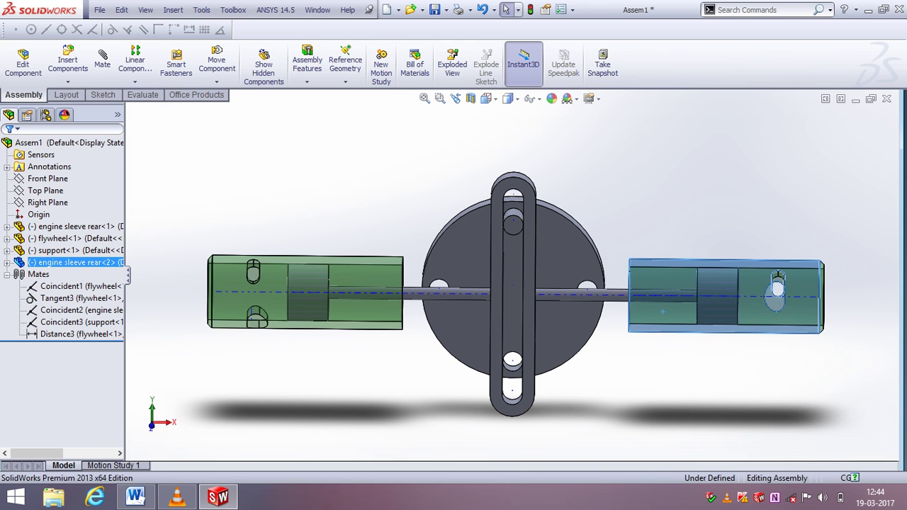
left_click(361, 306)
left_click_drag(361, 306, 360, 306)
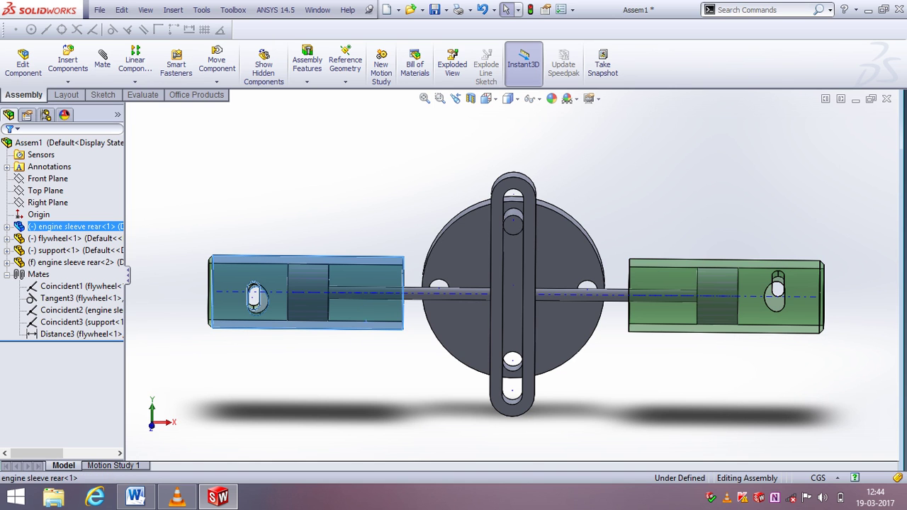
- Fix the left sleeve, float the right one, and rotate its hole to face front
right_click(368, 213)
left_click(394, 345)
right_click(658, 320)
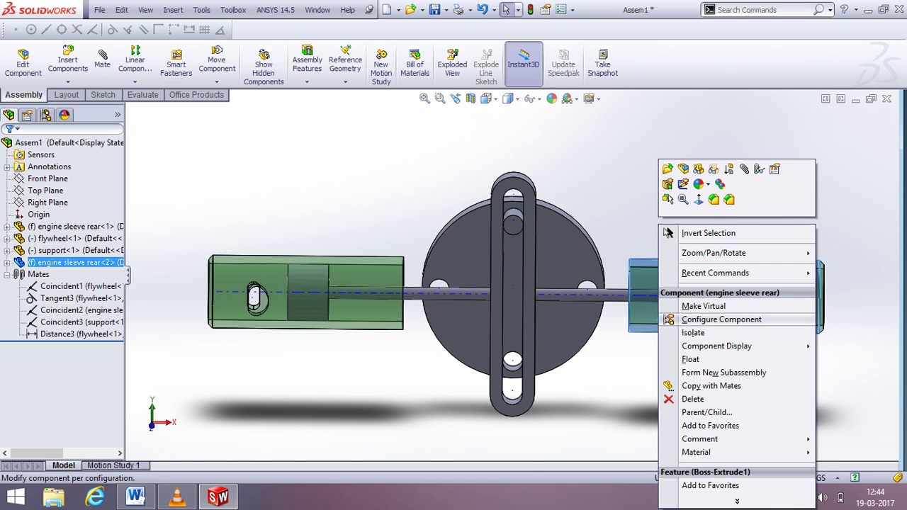
key("Escape")
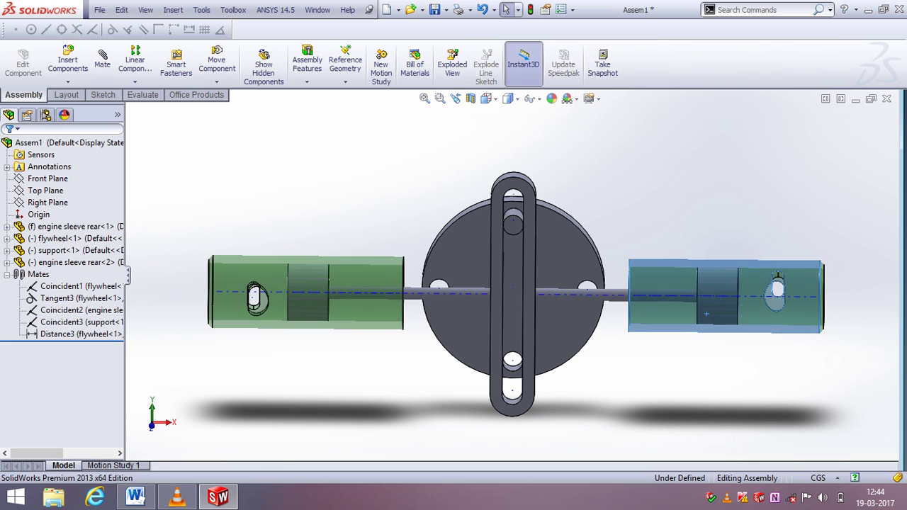
left_click_drag(658, 319, 706, 314)
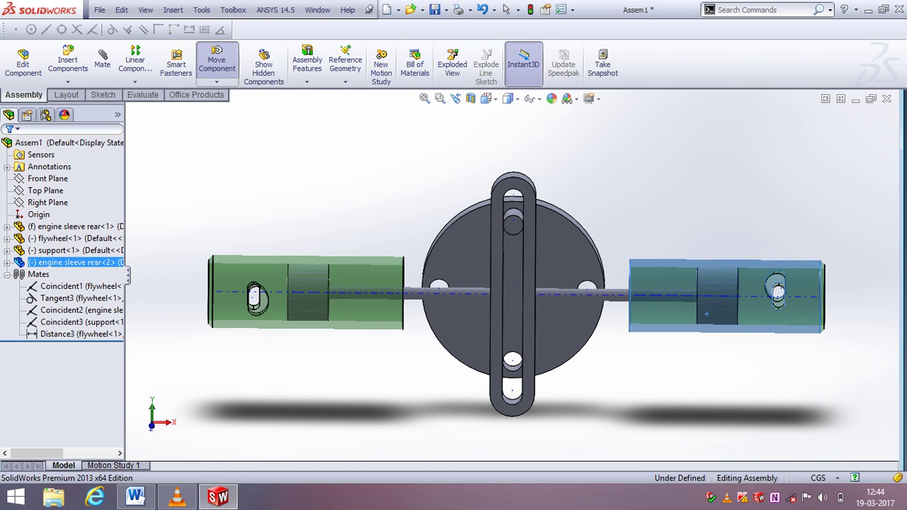
left_click(506, 9)
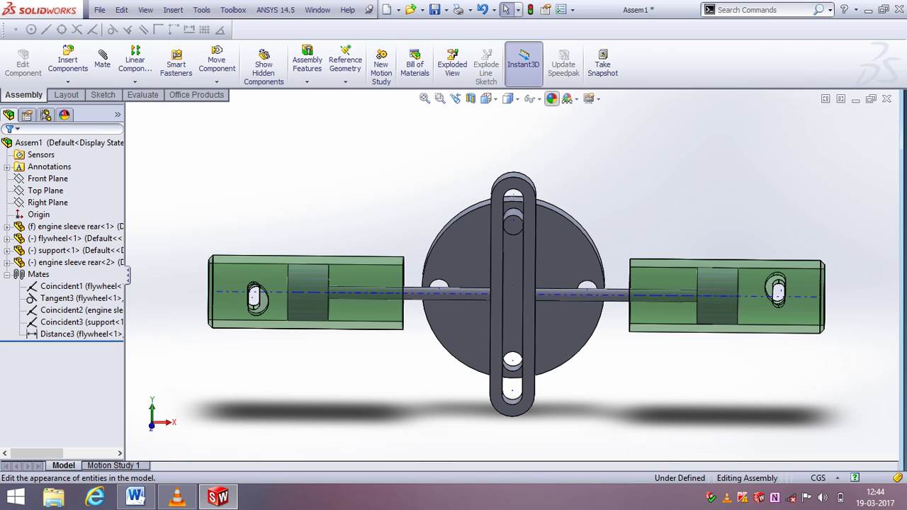
- Colour the flywheel red
left_click(552, 98)
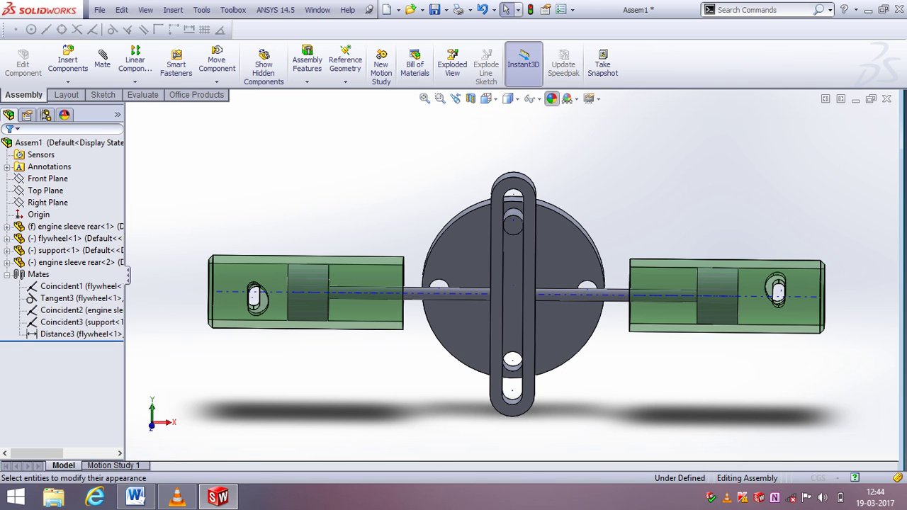
left_click(461, 326)
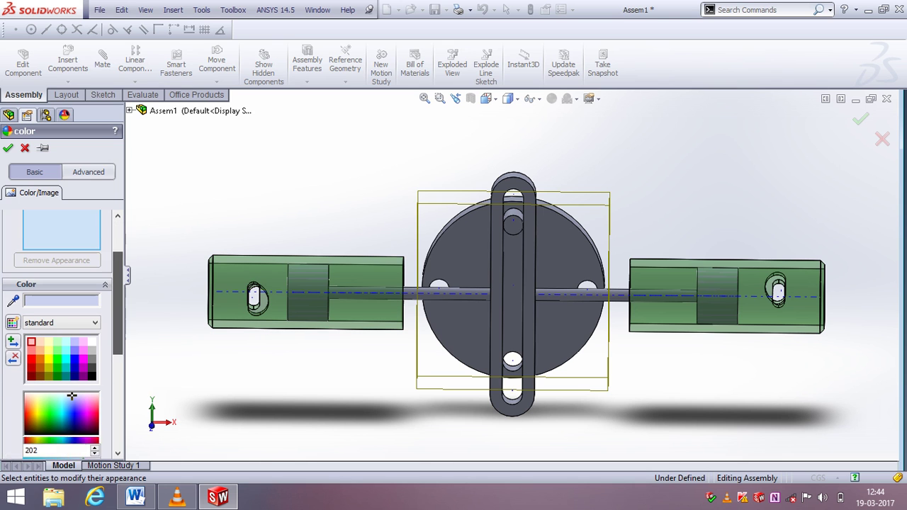
scroll(72, 396, "down", 1)
left_click(32, 325)
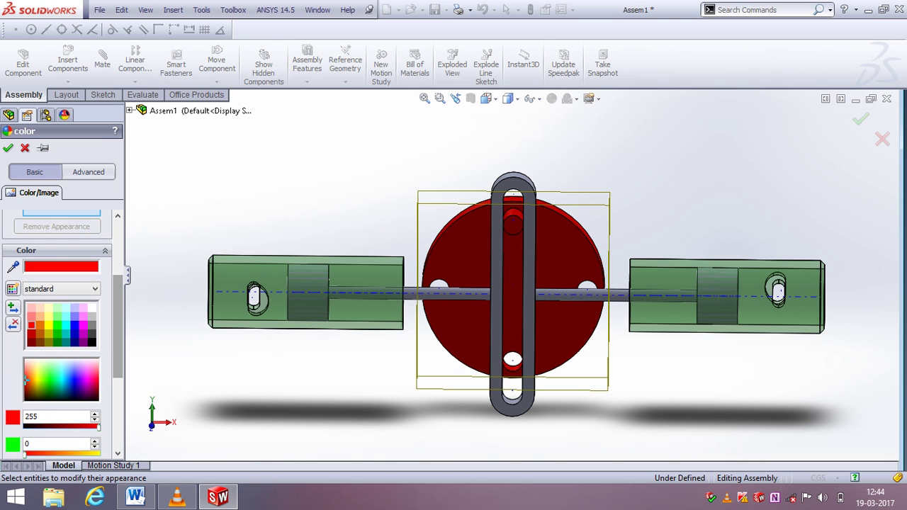
left_click(8, 147)
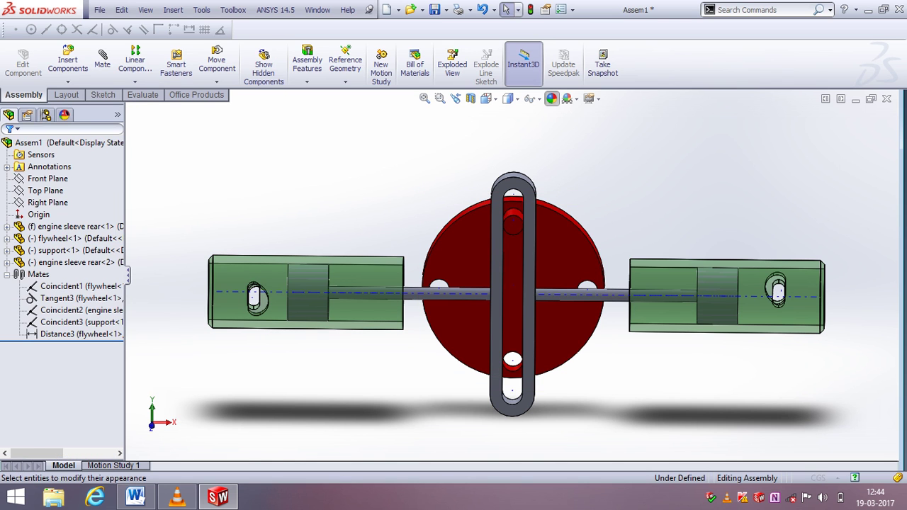
- Colour the support part (yoke, rod and pistons) green after trying magenta and orange
left_click(552, 98)
left_click(512, 305)
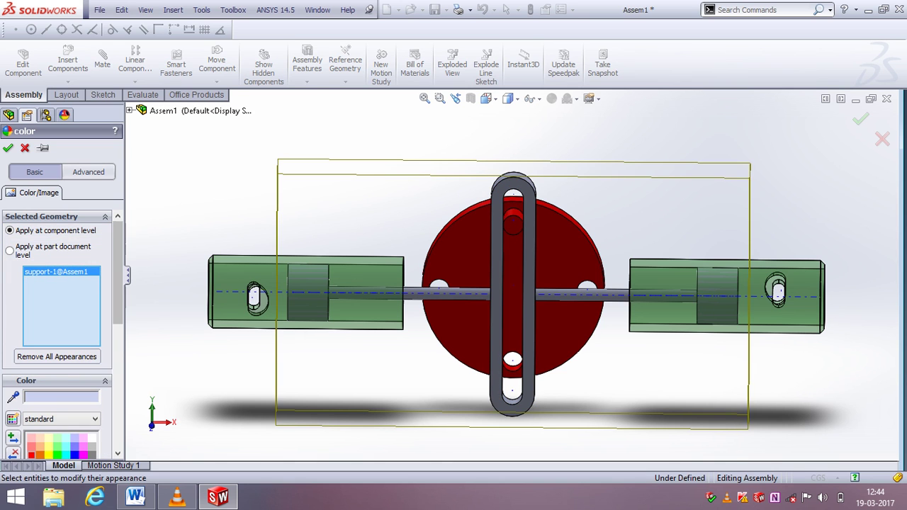
scroll(71, 383, "down", 3)
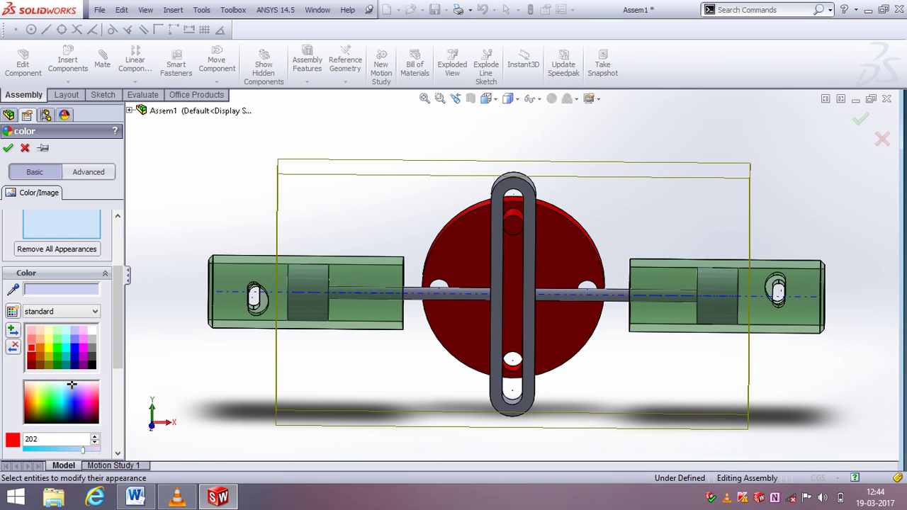
left_click(86, 403)
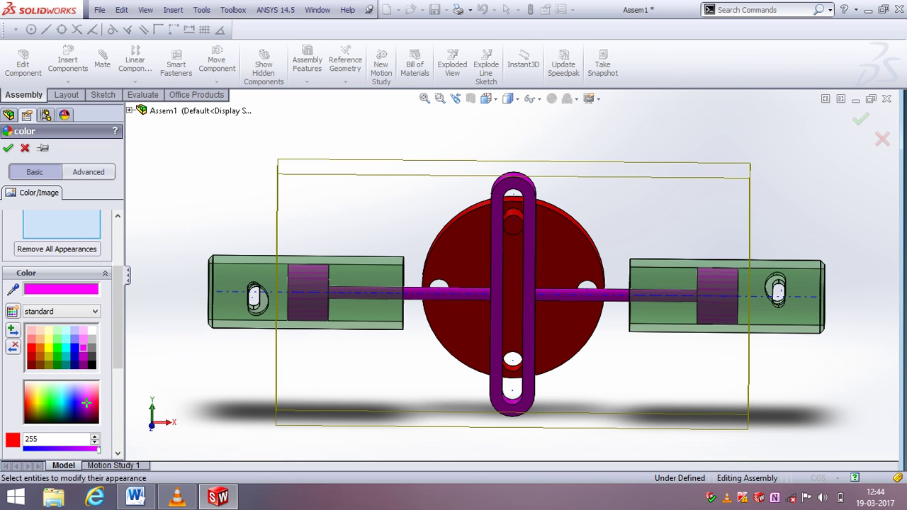
left_click(40, 347)
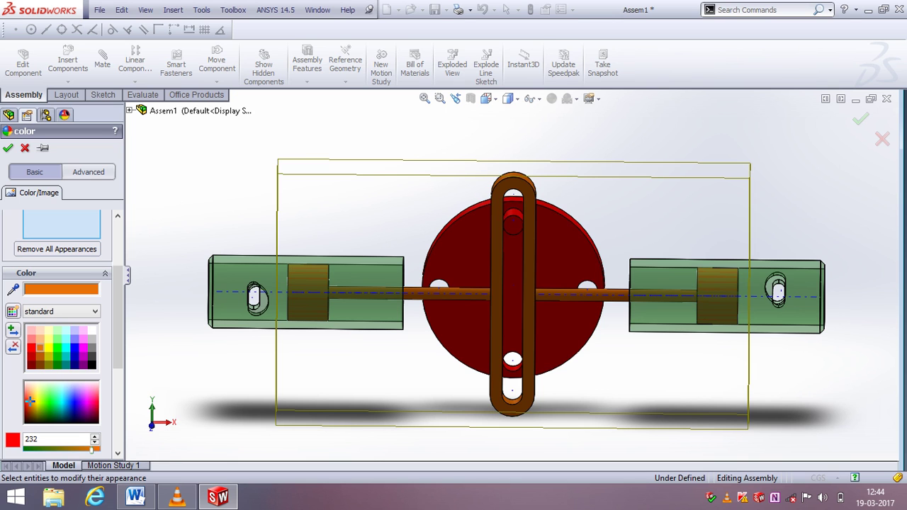
left_click(86, 403)
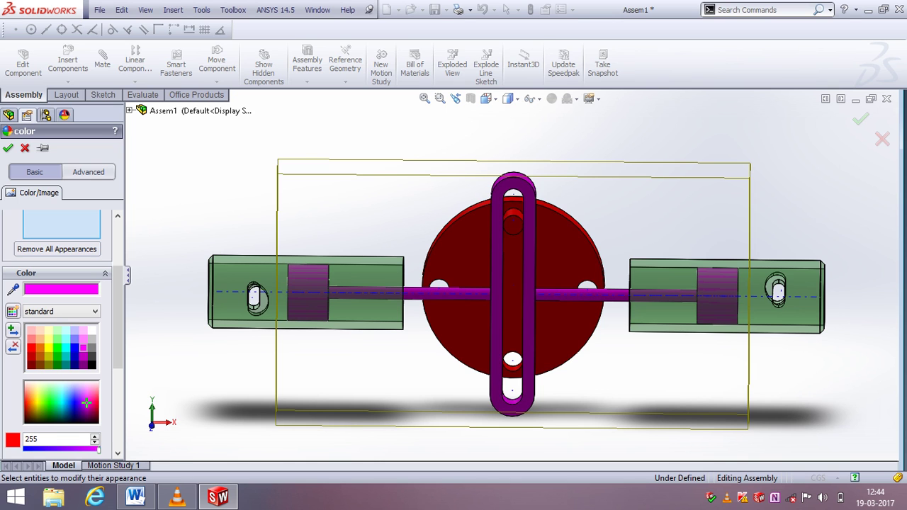
left_click(49, 402)
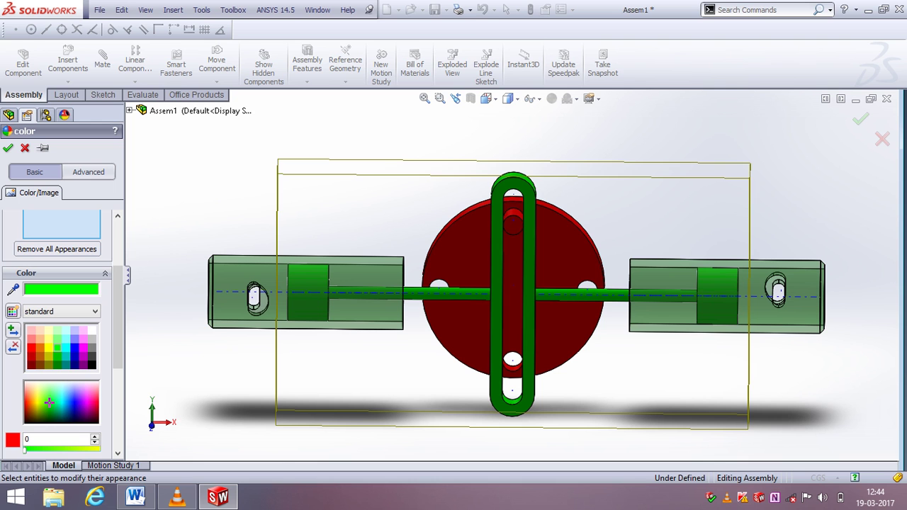
key("Return")
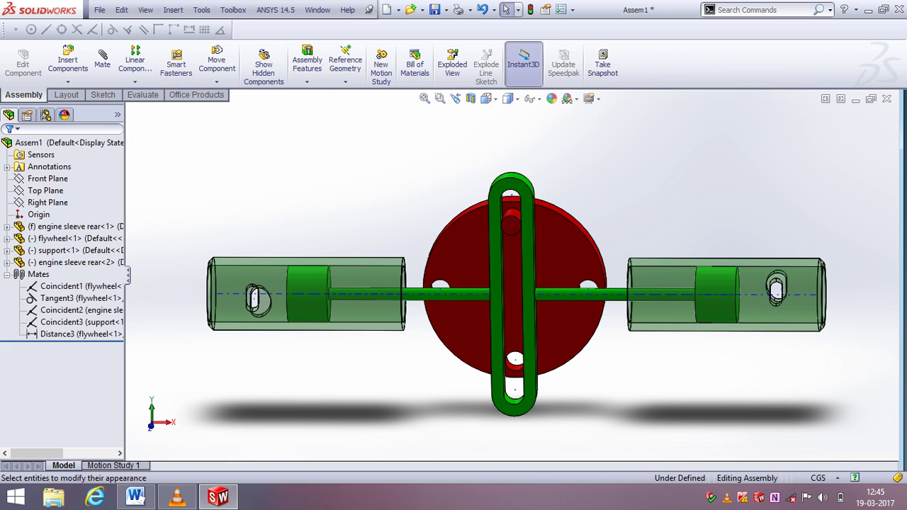
- In Motion Study 1, add a 50 RPM constant-speed rotary motor to the flywheel face and calculate
left_click(113, 465)
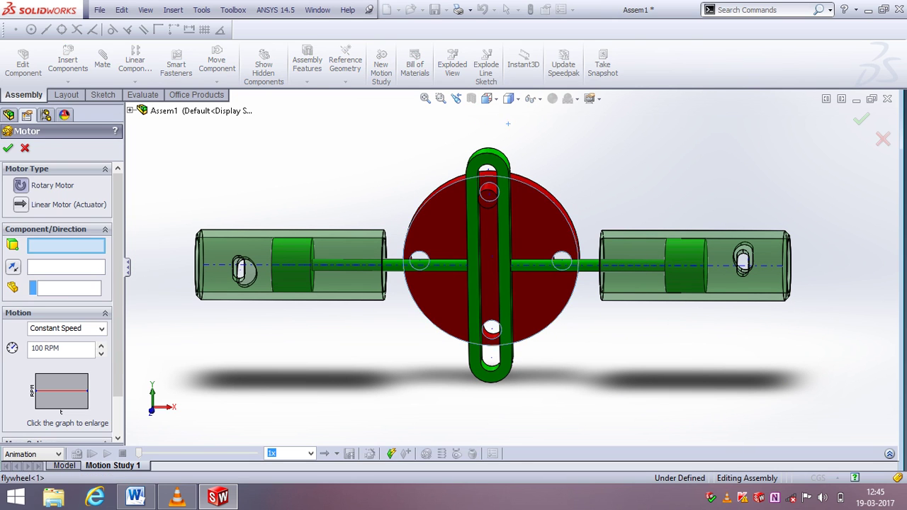
left_click(530, 237)
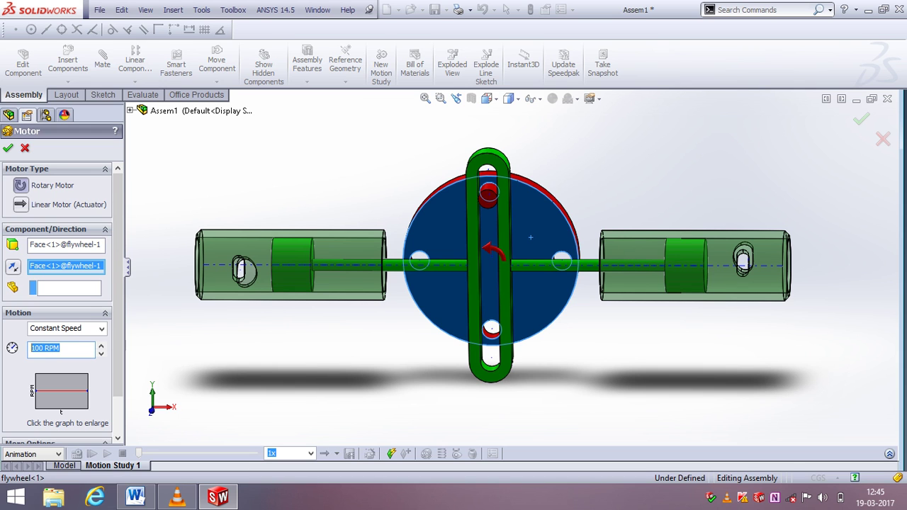
type("50")
key("Return")
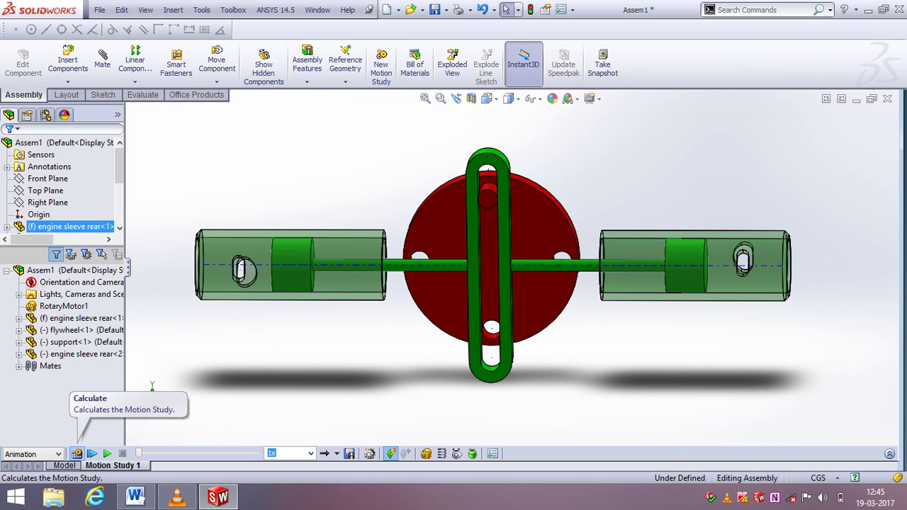
left_click(77, 453)
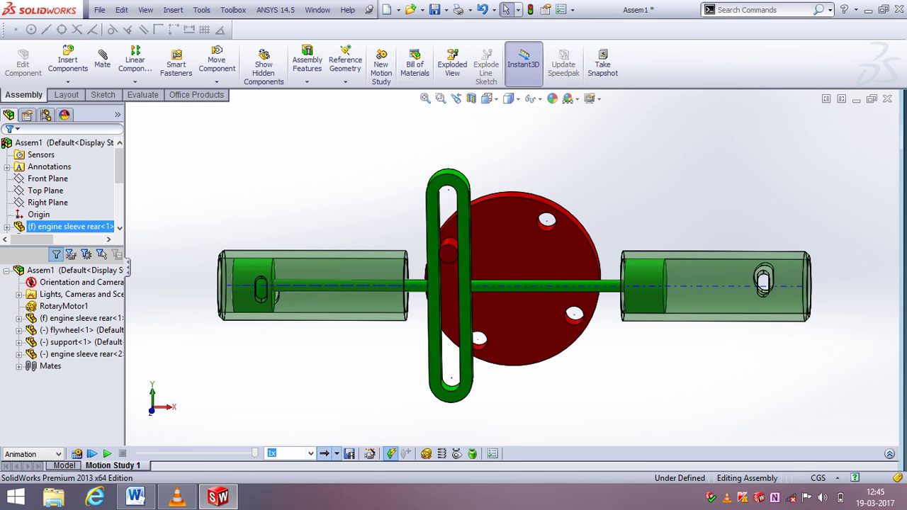
- Set the playback mode to Reciprocate and recalculate the motion study to replay it
left_click(337, 454)
left_click(361, 438)
left_click(77, 453)
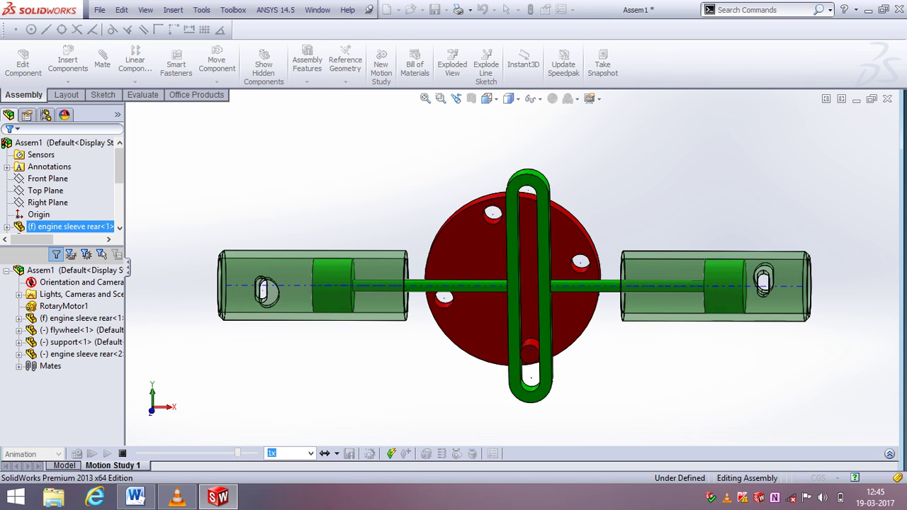